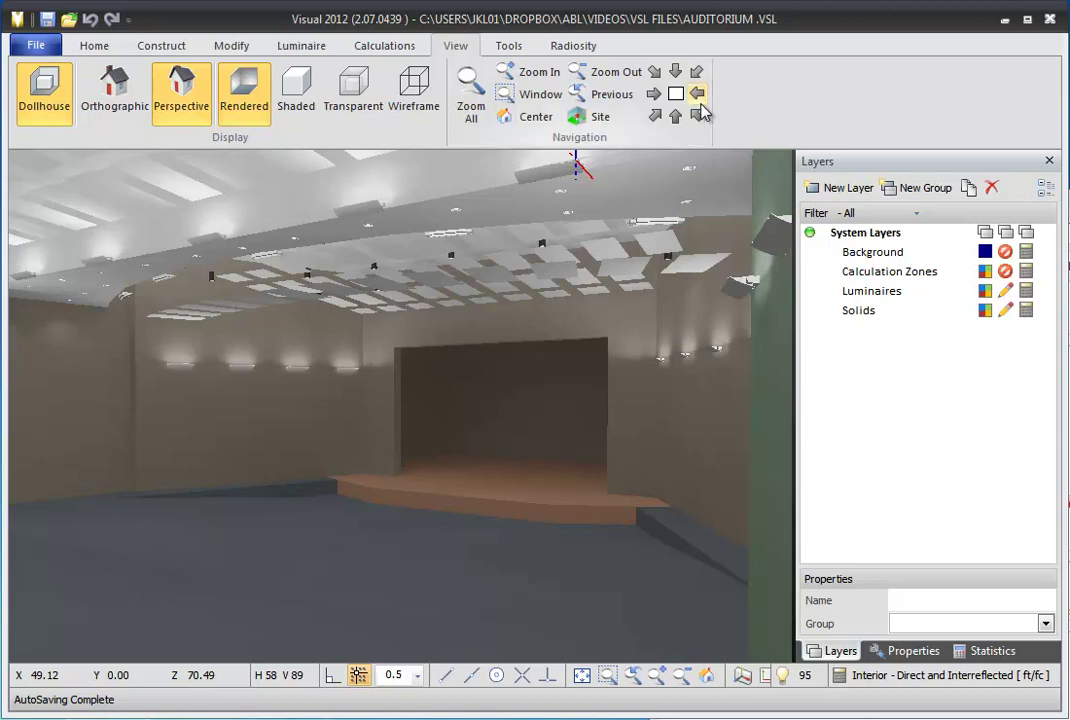
# Show the whole auditorium in an angled isometric view and switch its display to Wireframe.
pyautogui.click(590, 117)
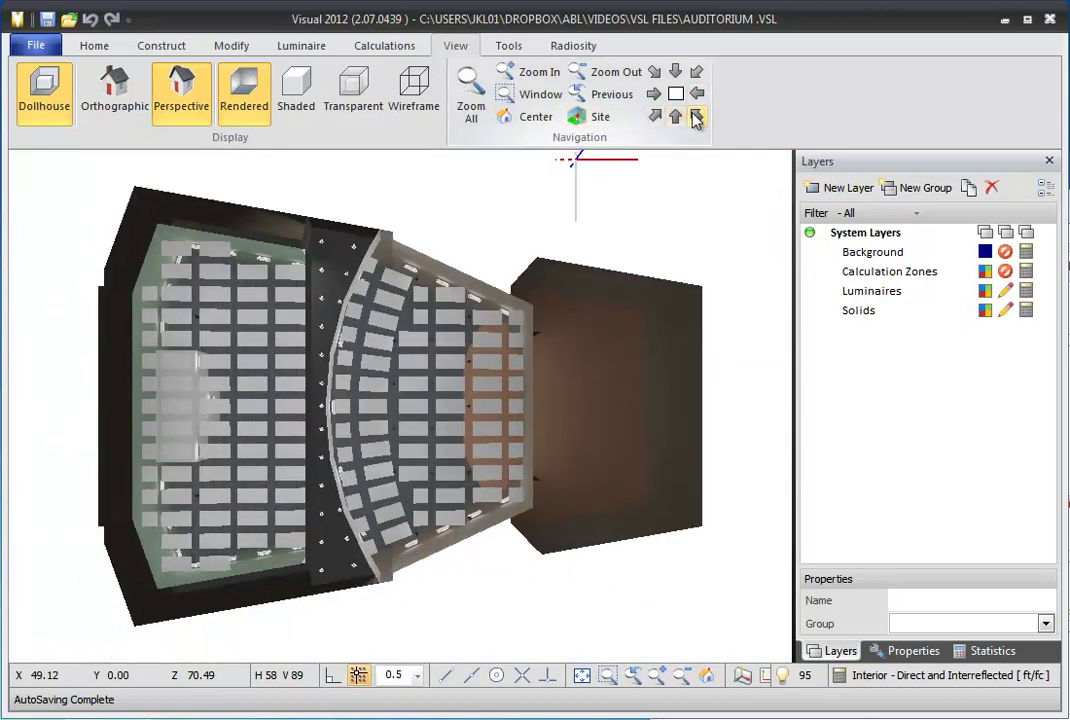
pyautogui.click(697, 117)
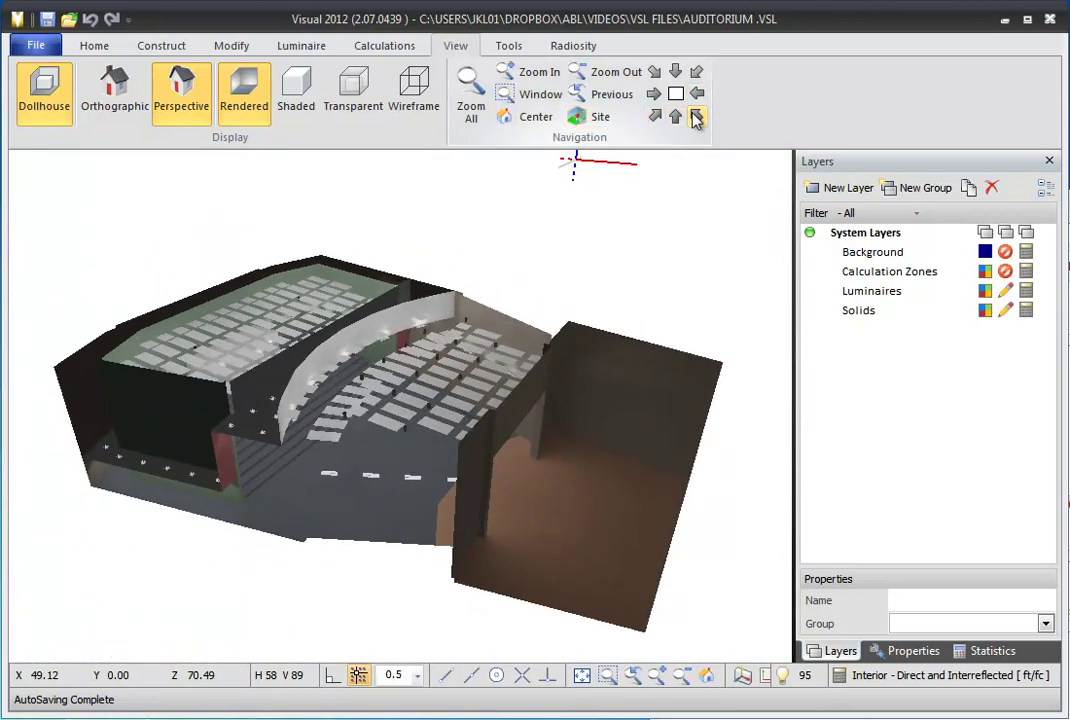
pyautogui.click(410, 88)
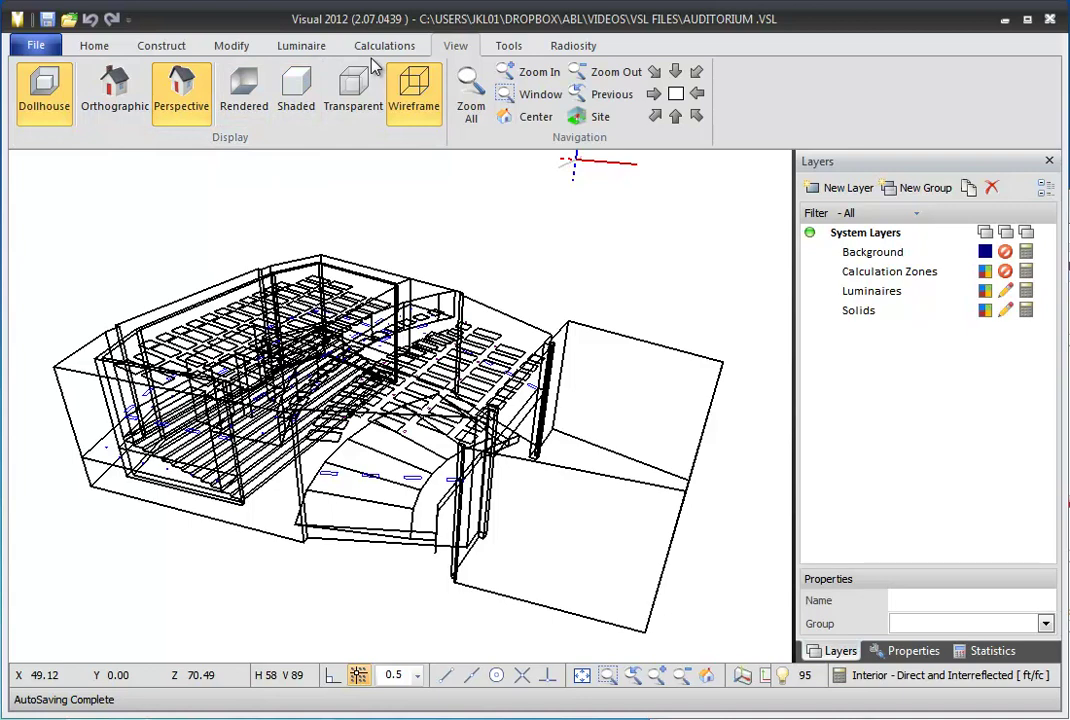
# Inspect the solid properties of one floating ceiling tile near the stage and end the selection.
pyautogui.click(570, 22)
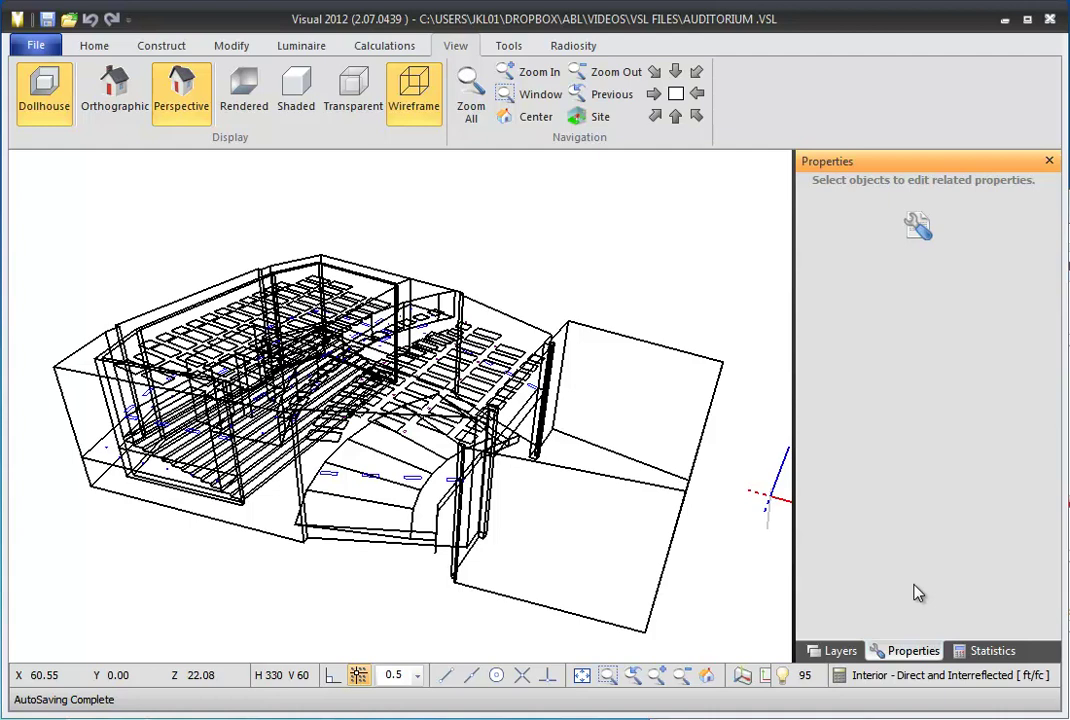
pyautogui.click(915, 230)
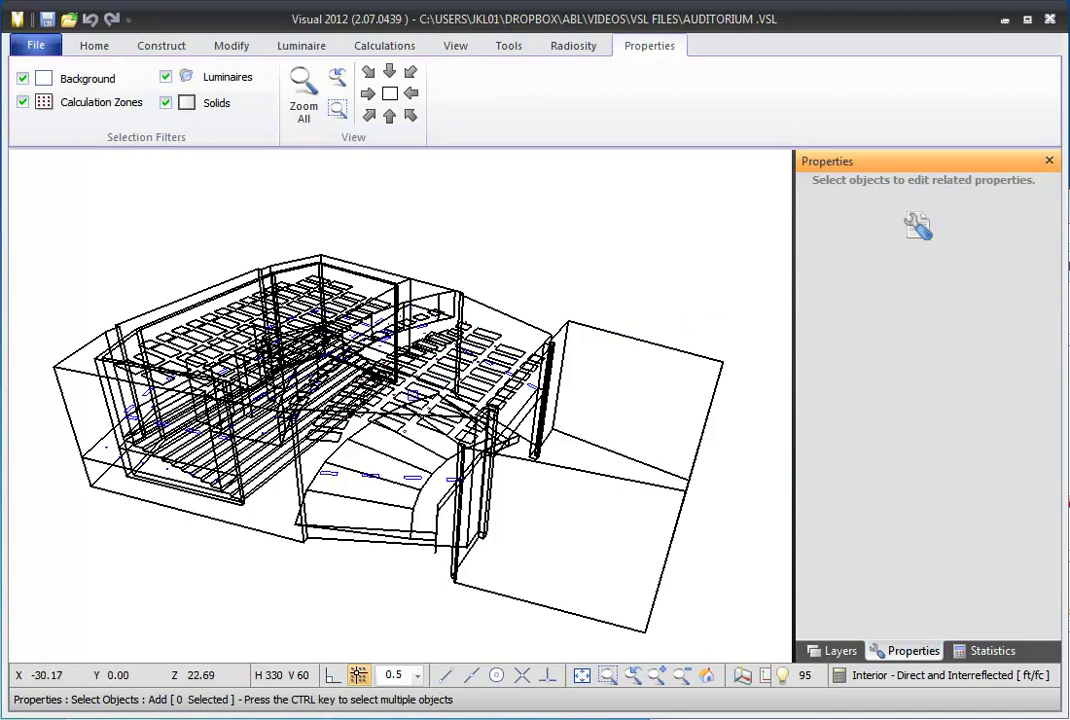
pyautogui.click(413, 396)
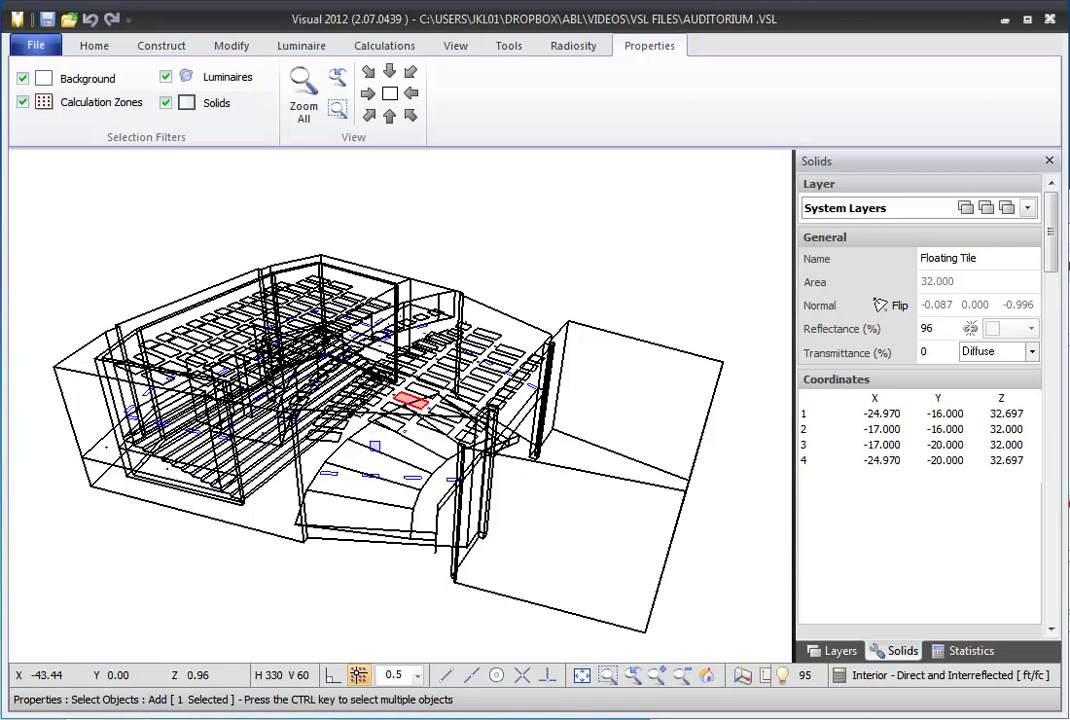
pyautogui.rightClick(380, 435)
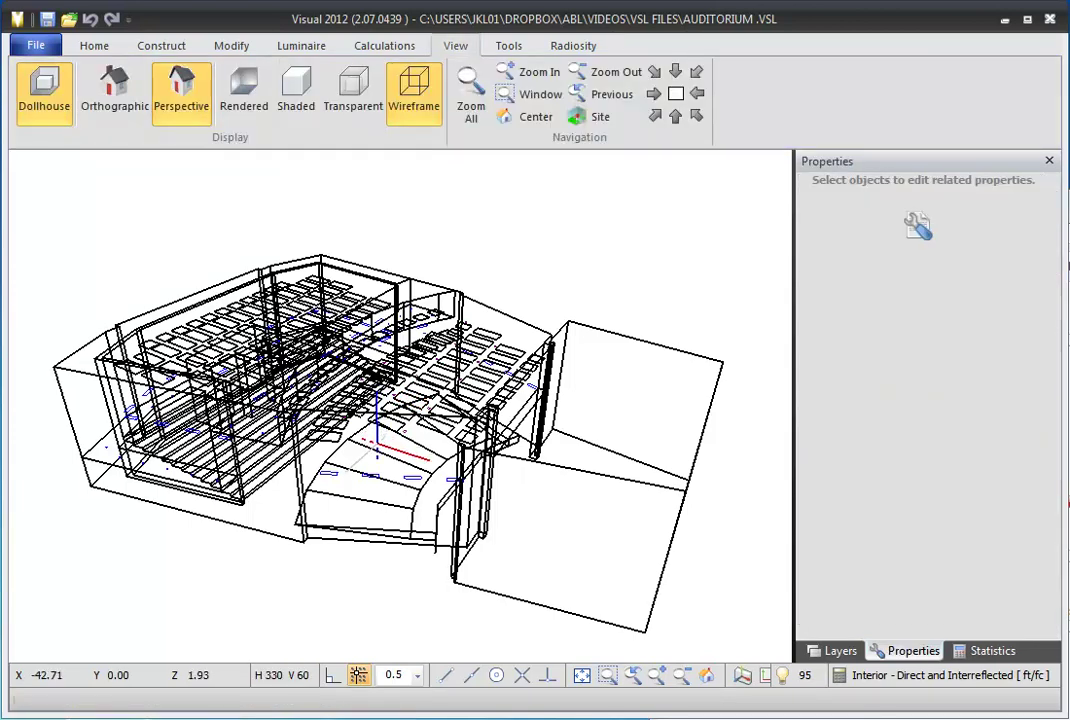
pyautogui.rightClick(373, 448)
pyautogui.click(373, 448)
pyautogui.press('Escape')
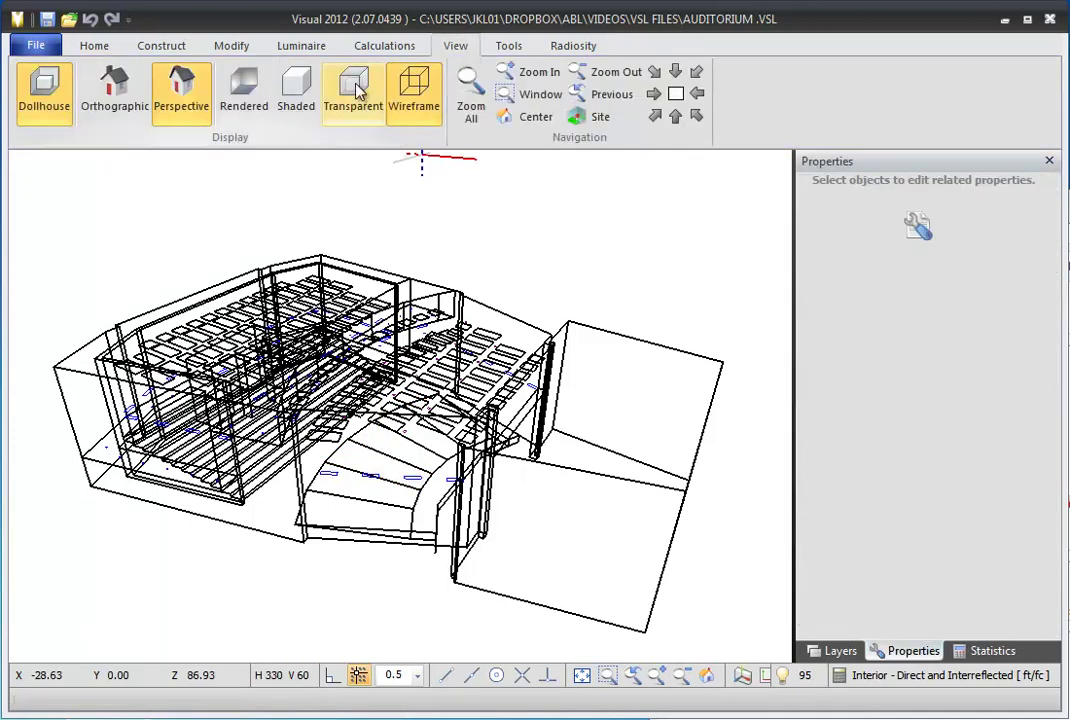
# Switch the auditorium model's display to Transparent and turn Dollhouse mode off.
pyautogui.click(354, 88)
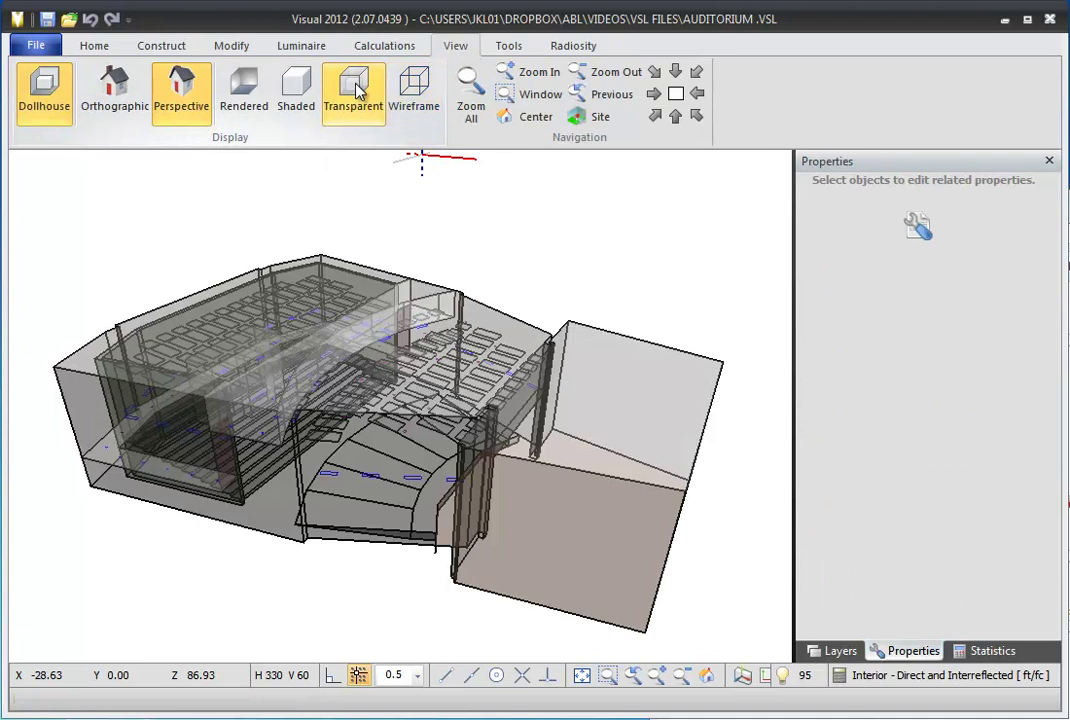
pyautogui.click(44, 90)
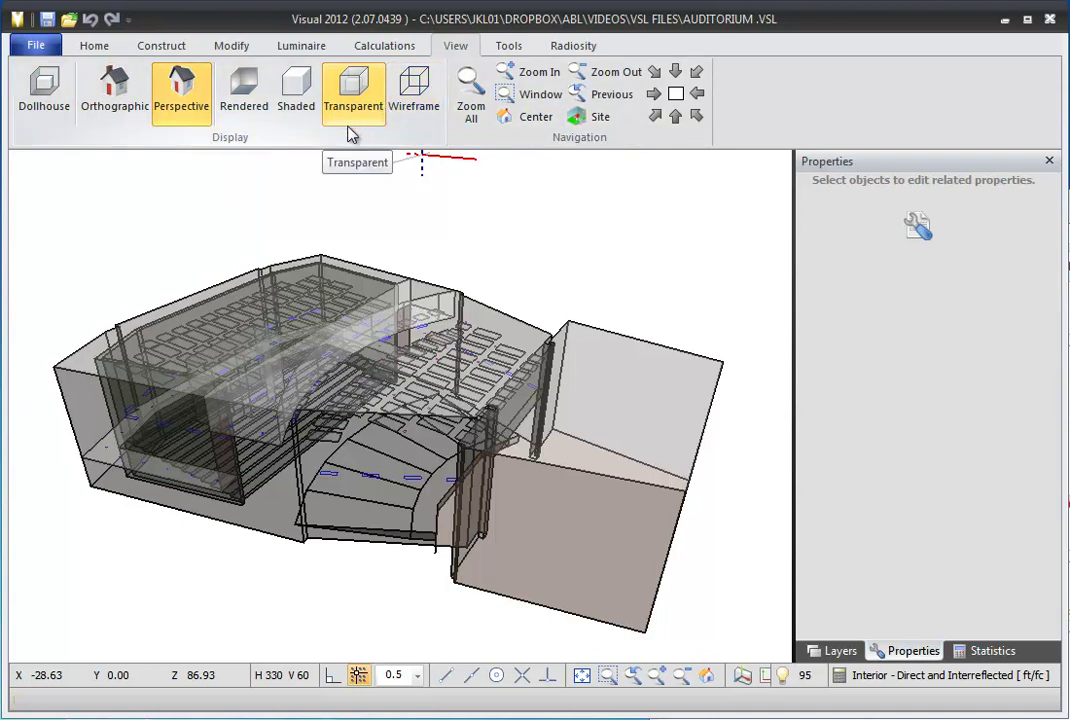
# Switch the model's display to Shaded and turn Dollhouse mode on to view the interior from several angles.
pyautogui.click(292, 107)
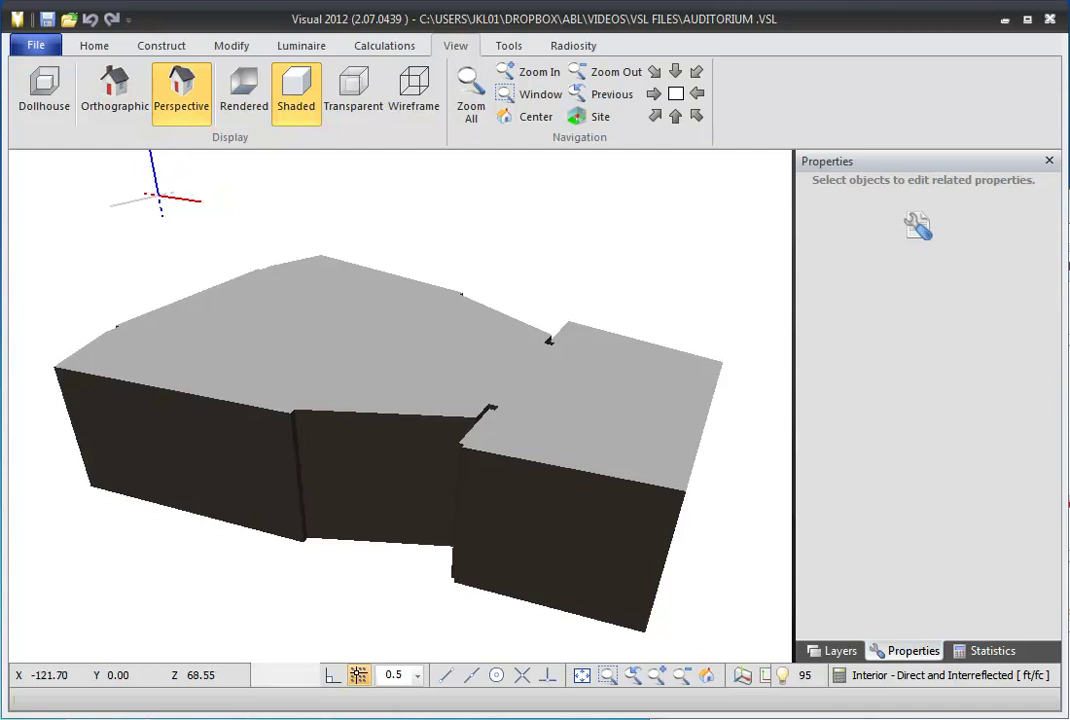
pyautogui.click(45, 92)
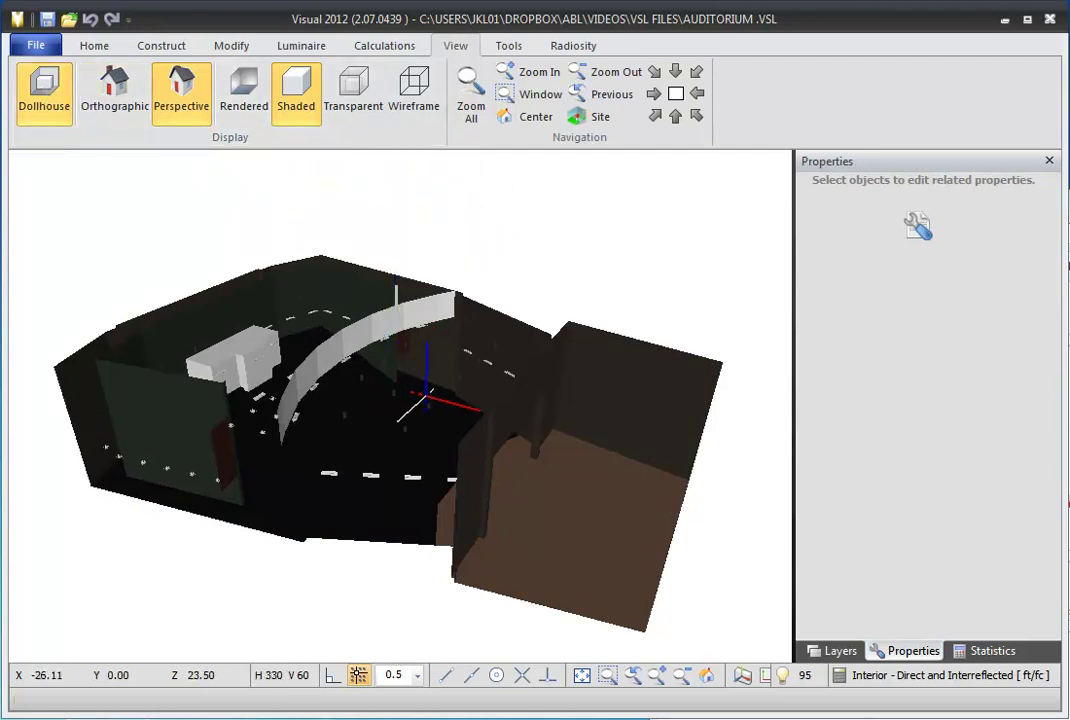
pyautogui.moveTo(349, 388); pyautogui.dragTo(758, 395, button='middle')
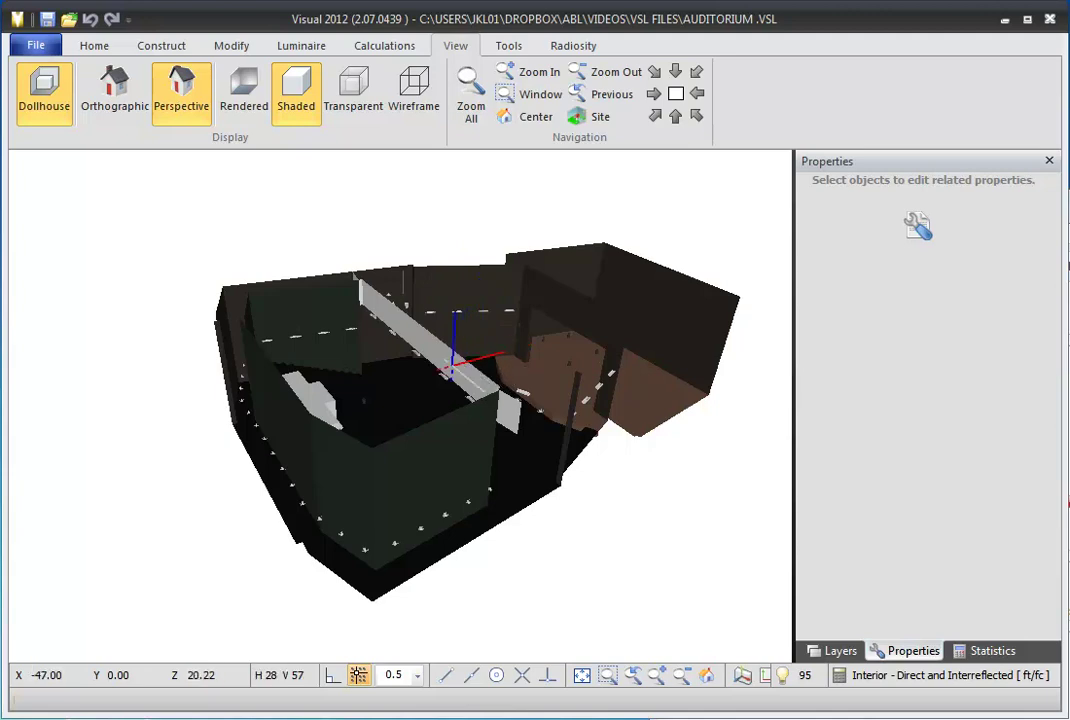
pyautogui.moveTo(452, 370); pyautogui.dragTo(316, 378, button='middle')
# Switch the model's display to Rendered and examine the lit auditorium interior.
pyautogui.click(247, 95)
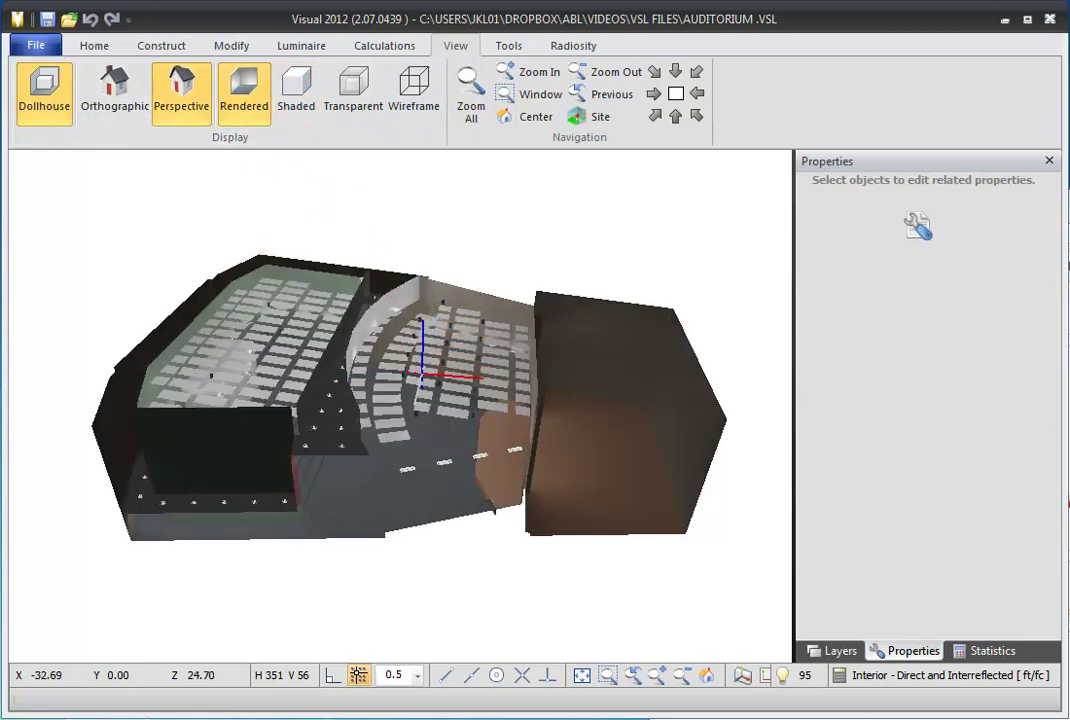
pyautogui.keyDown('shift'); pyautogui.moveTo(400, 400); pyautogui.dragTo(697, 407, button='middle'); pyautogui.keyUp('shift')
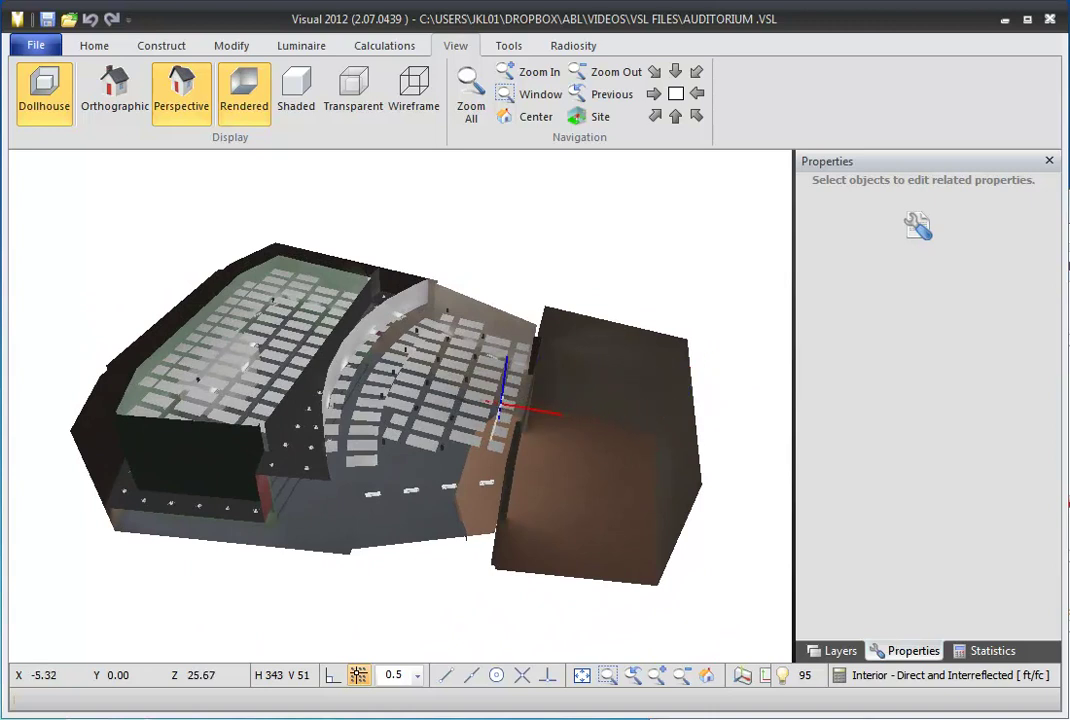
pyautogui.scroll(3, 380, 410)
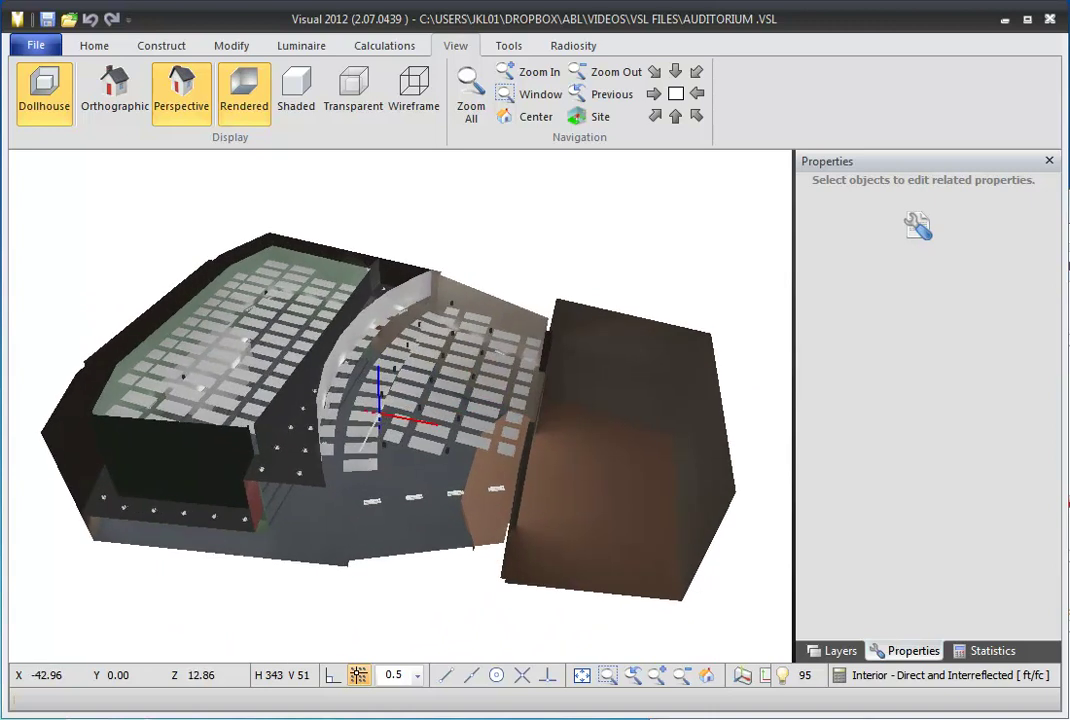
pyautogui.scroll(1, 380, 410)
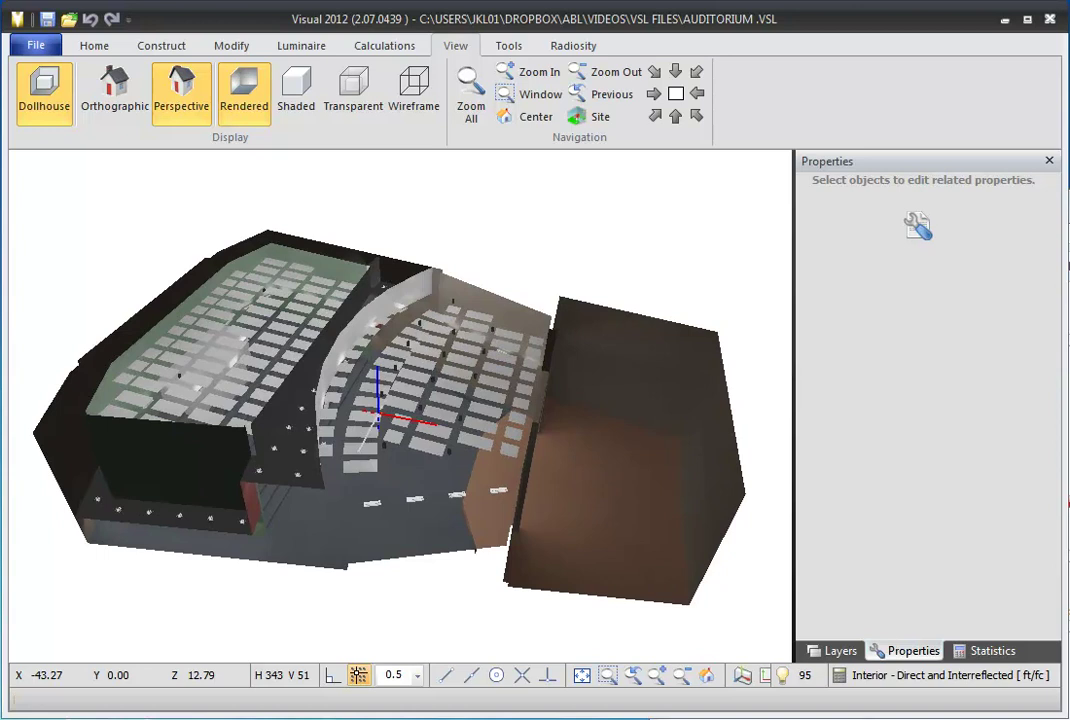
pyautogui.scroll(1, 380, 410)
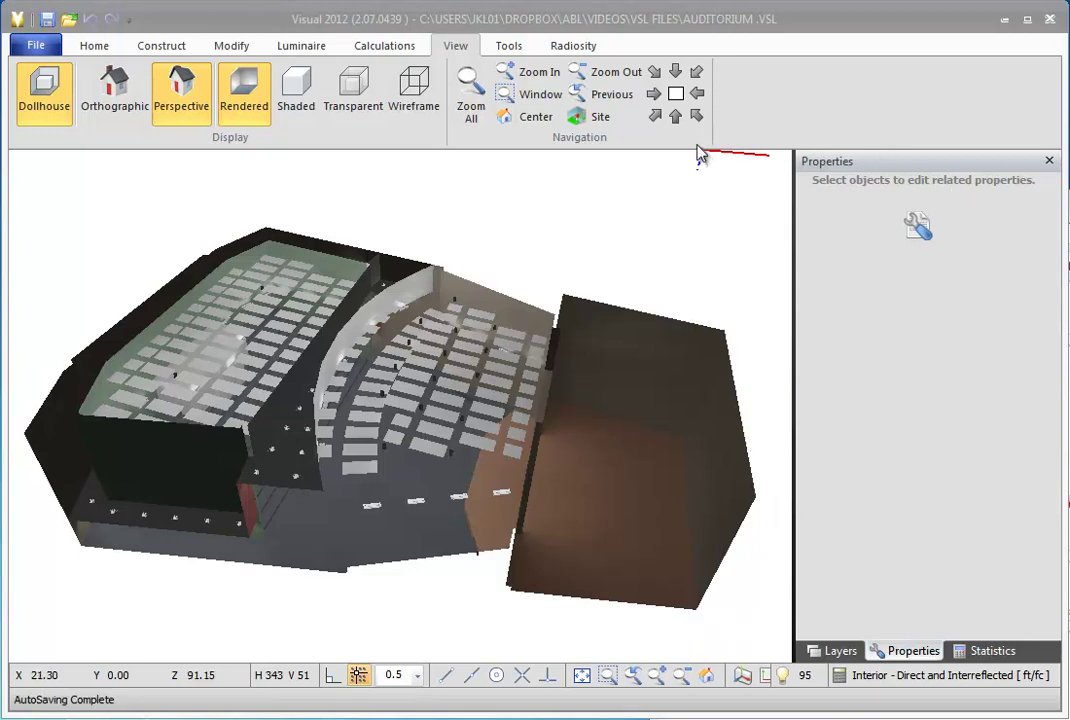
# Show the auditorium in plan view and set the rendering display mode to Gray Scale.
pyautogui.click(676, 94)
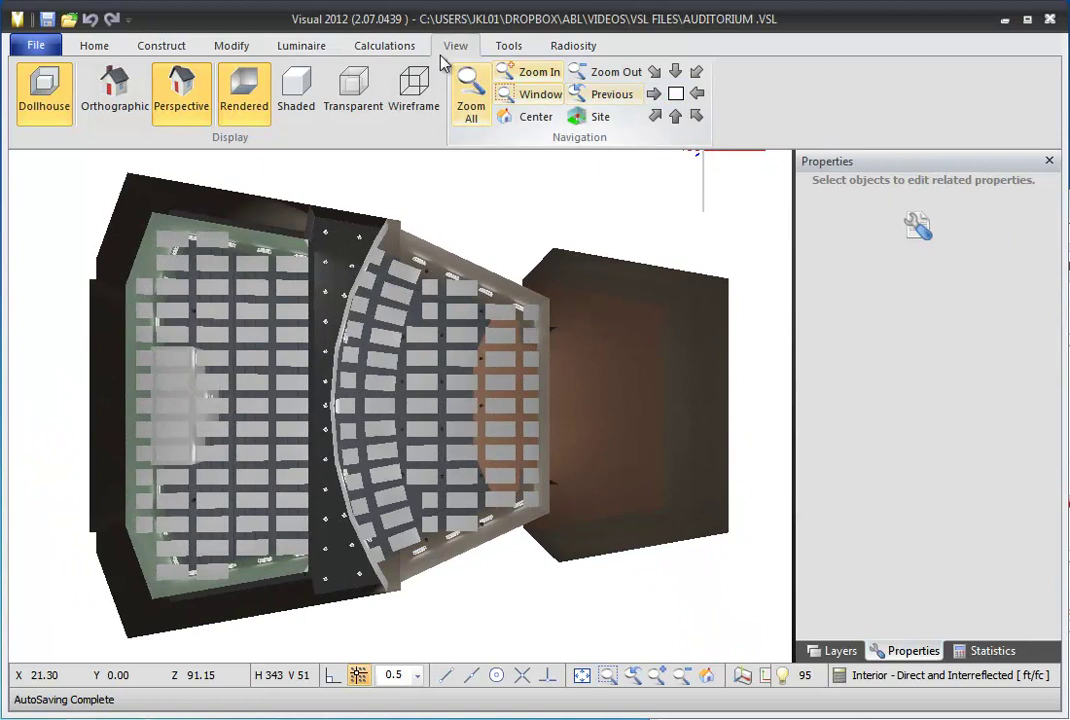
pyautogui.click(384, 46)
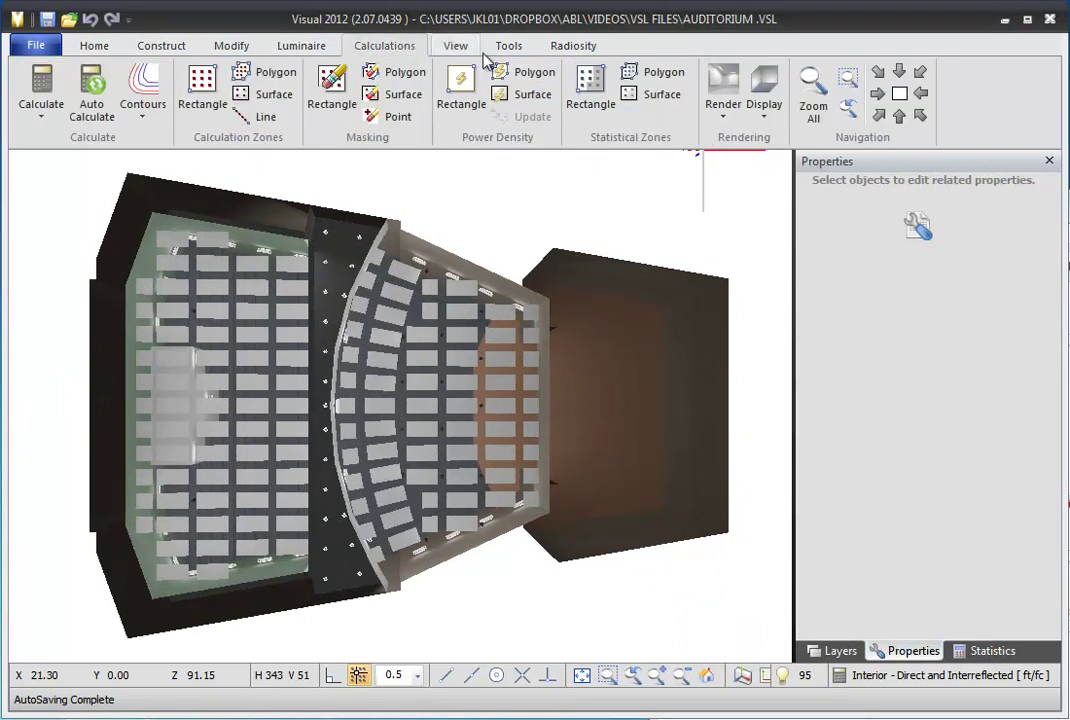
pyautogui.click(779, 116)
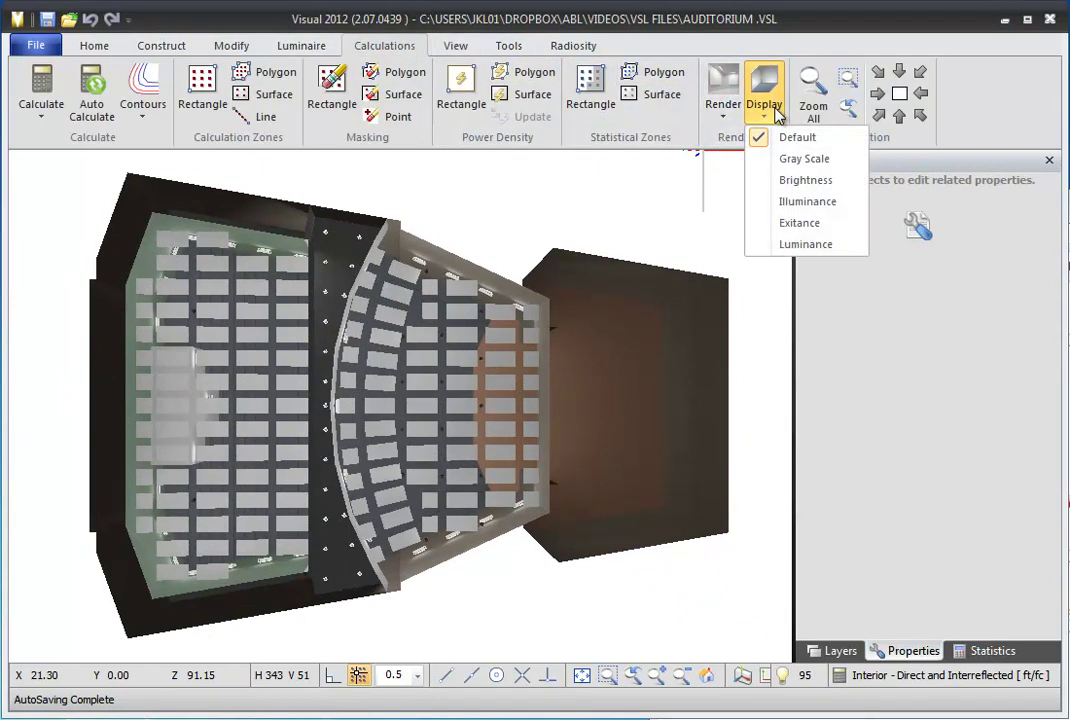
pyautogui.click(794, 160)
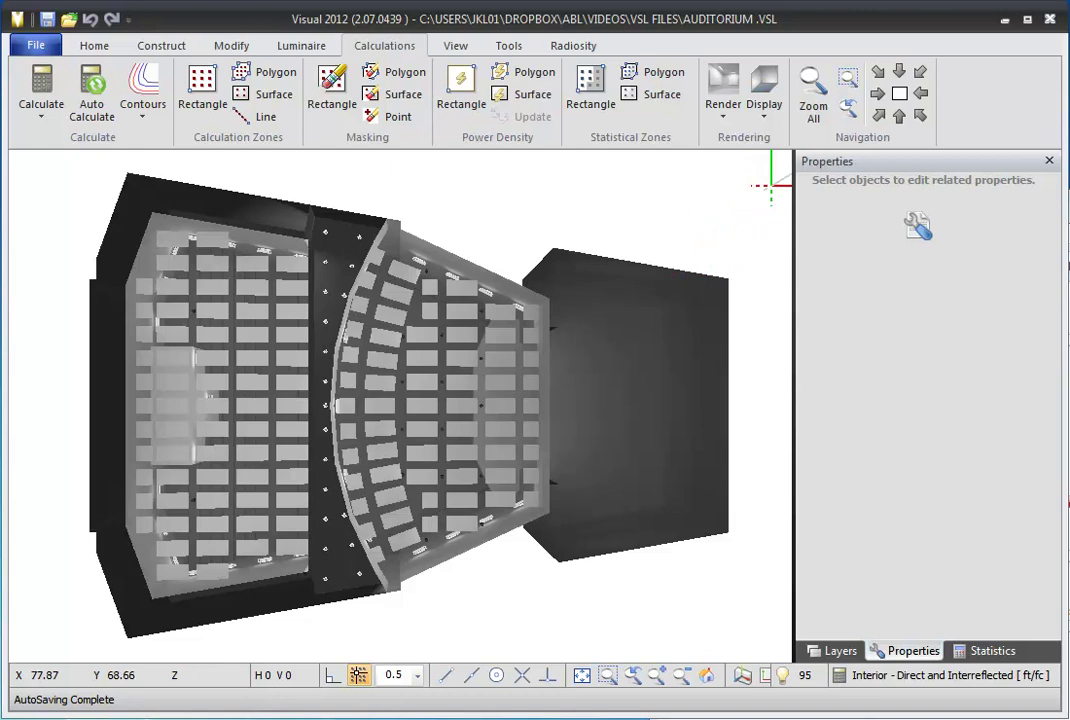
pyautogui.click(774, 113)
pyautogui.click(795, 158)
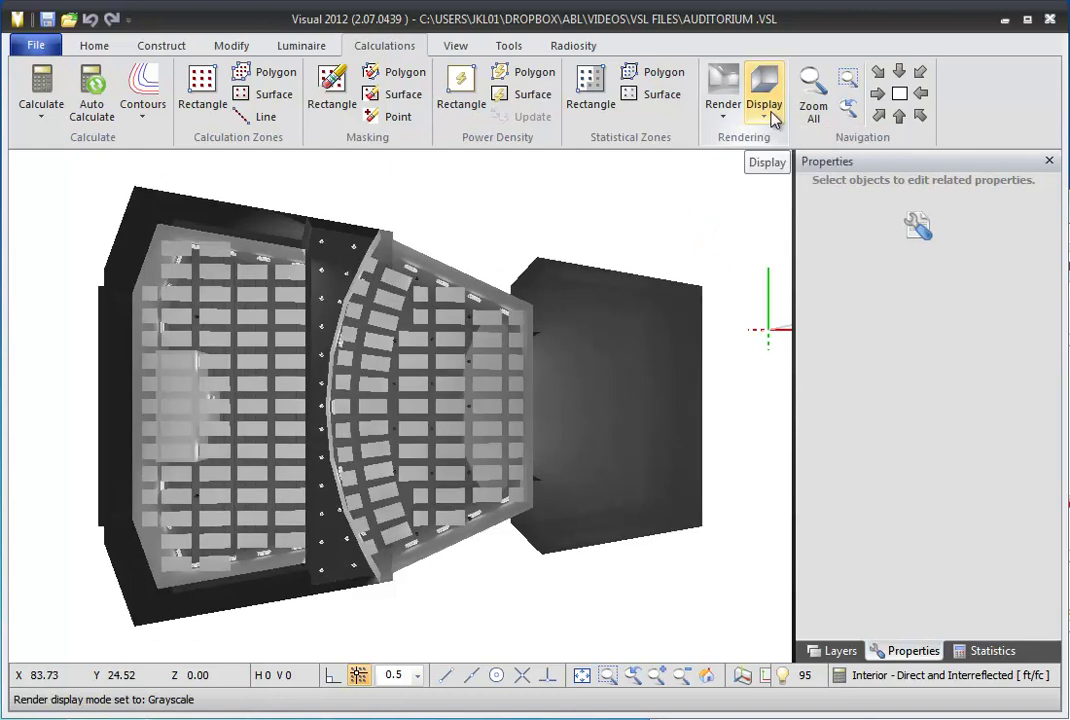
# Set the rendering display mode to Brightness and examine the wall lights and ceiling tiles from inside the auditorium.
pyautogui.click(766, 105)
pyautogui.click(783, 181)
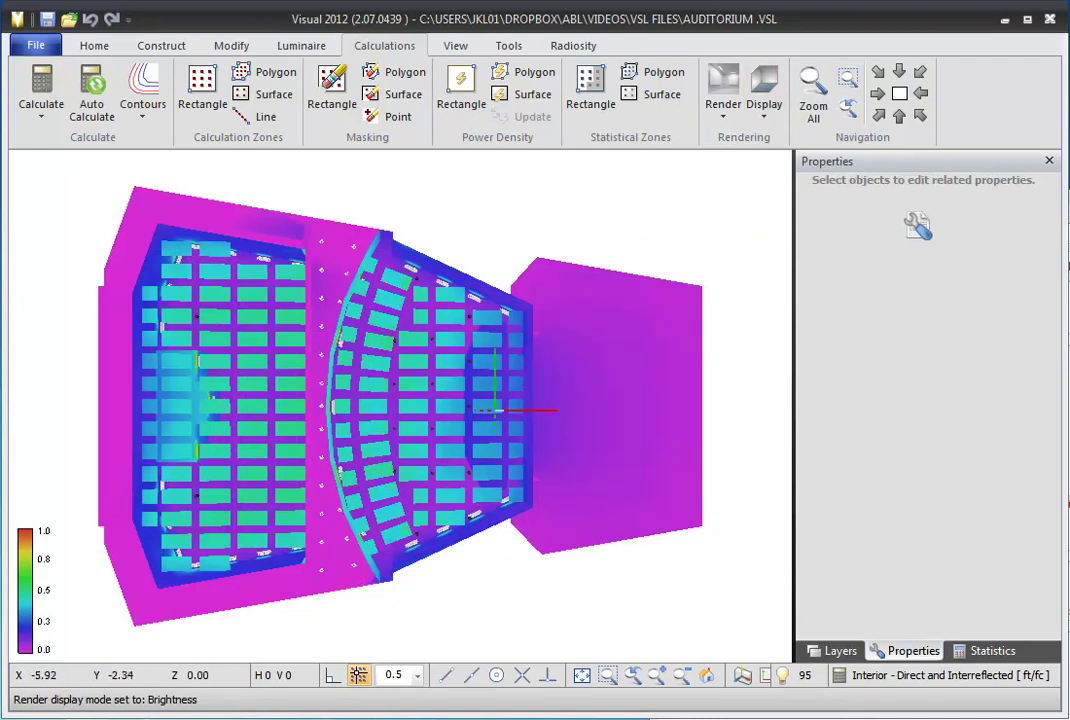
pyautogui.moveTo(365, 403); pyautogui.dragTo(329, 338, button='middle')
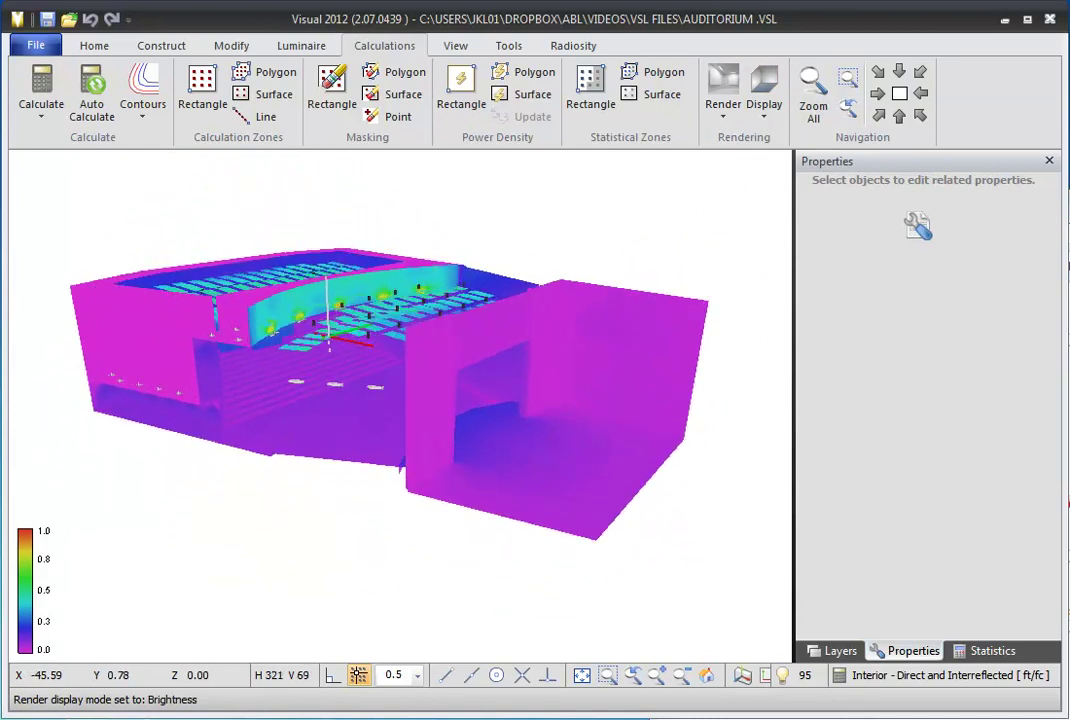
pyautogui.scroll(3, 264, 308)
pyautogui.scroll(8, 268, 332)
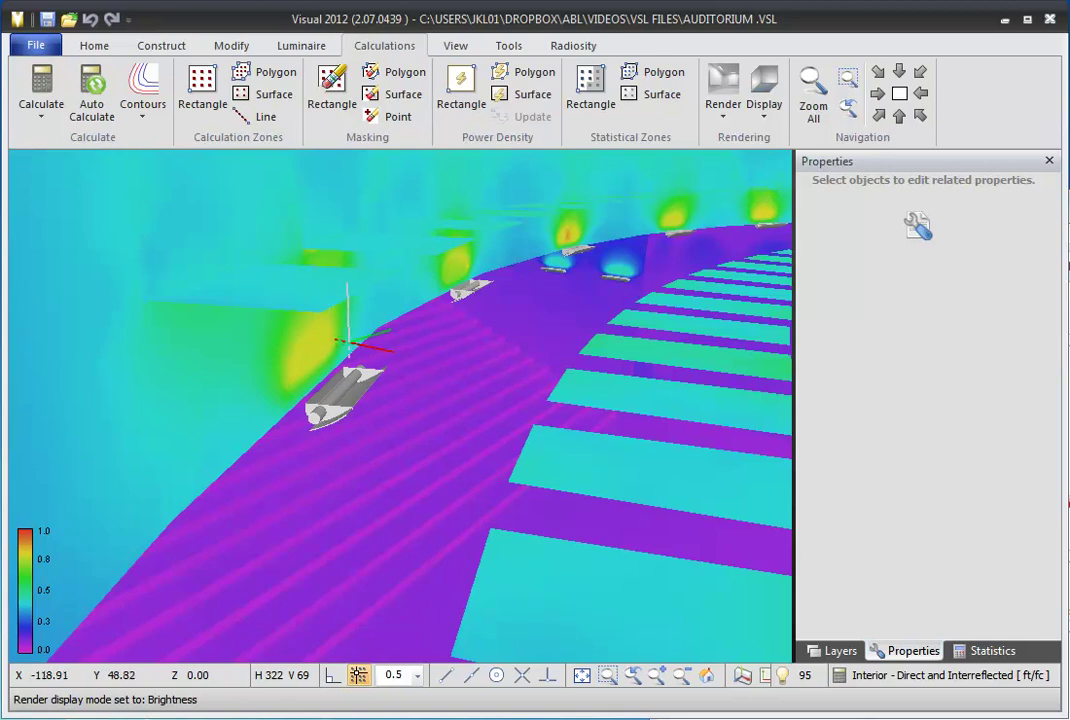
pyautogui.moveTo(370, 340)
pyautogui.mouseDown(button='middle')
pyautogui.moveTo(370, 327)
pyautogui.moveTo(420, 340)
pyautogui.moveTo(451, 364)
pyautogui.moveTo(423, 430)
pyautogui.moveTo(394, 445)
pyautogui.moveTo(370, 418)
pyautogui.moveTo(401, 358)
pyautogui.mouseUp(button='middle')
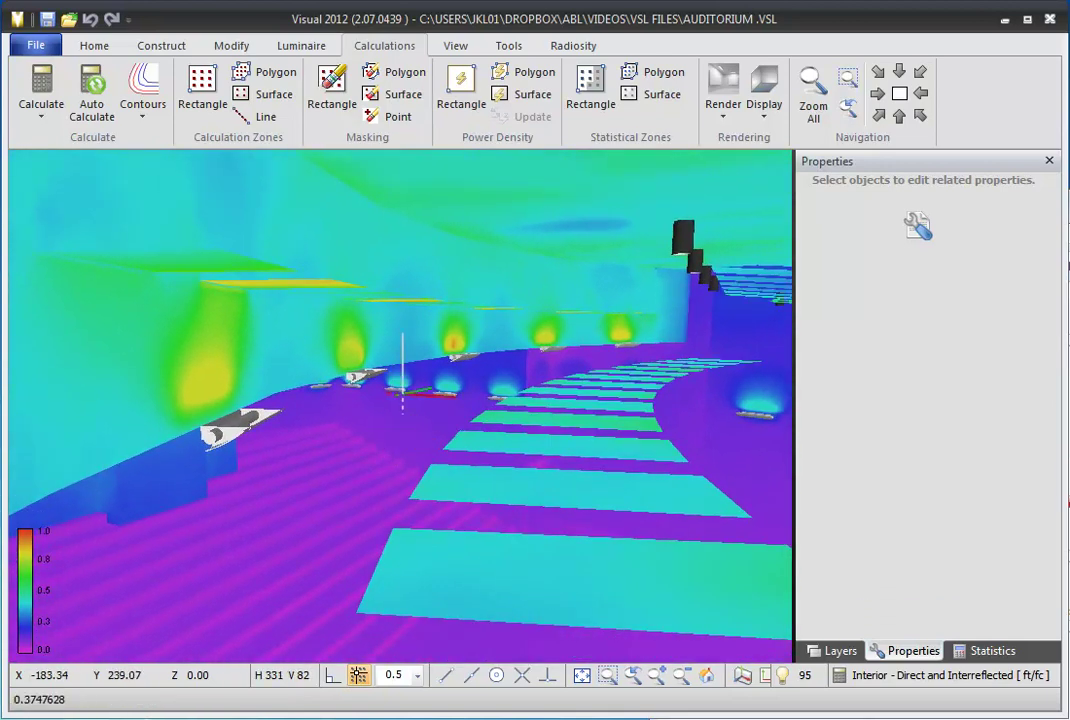
pyautogui.scroll(-3, 474, 371)
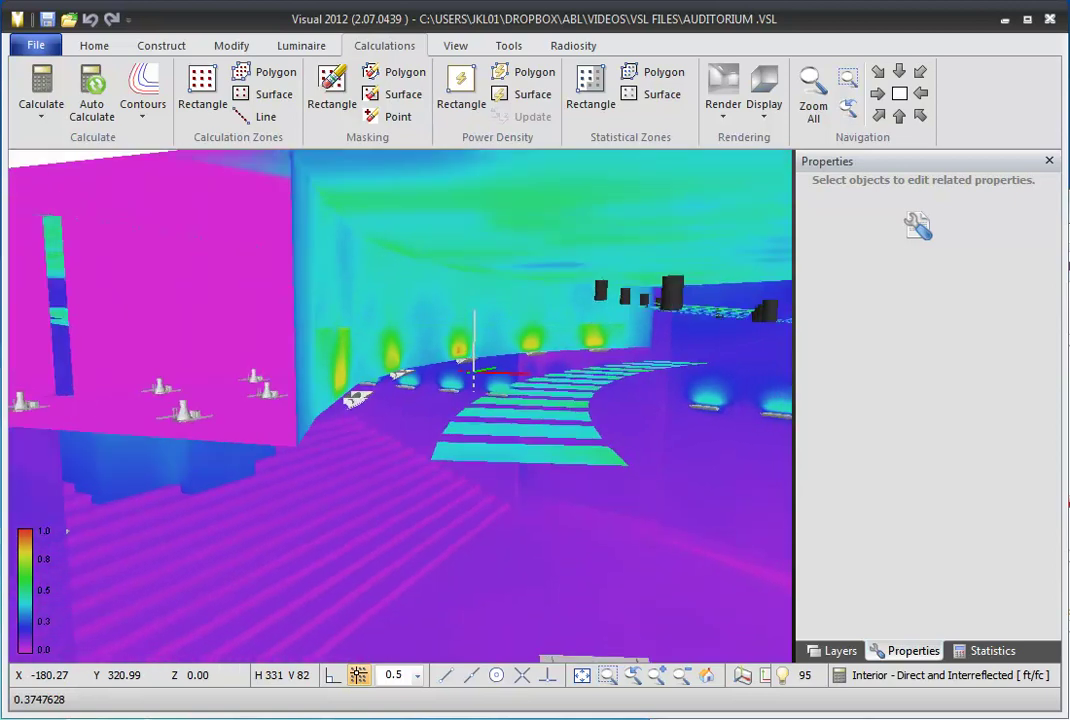
pyautogui.moveTo(474, 457); pyautogui.dragTo(466, 403, button='middle')
# Set the rendering display mode to Illuminance and examine the auditorium in plan and at an angle.
pyautogui.click(898, 117)
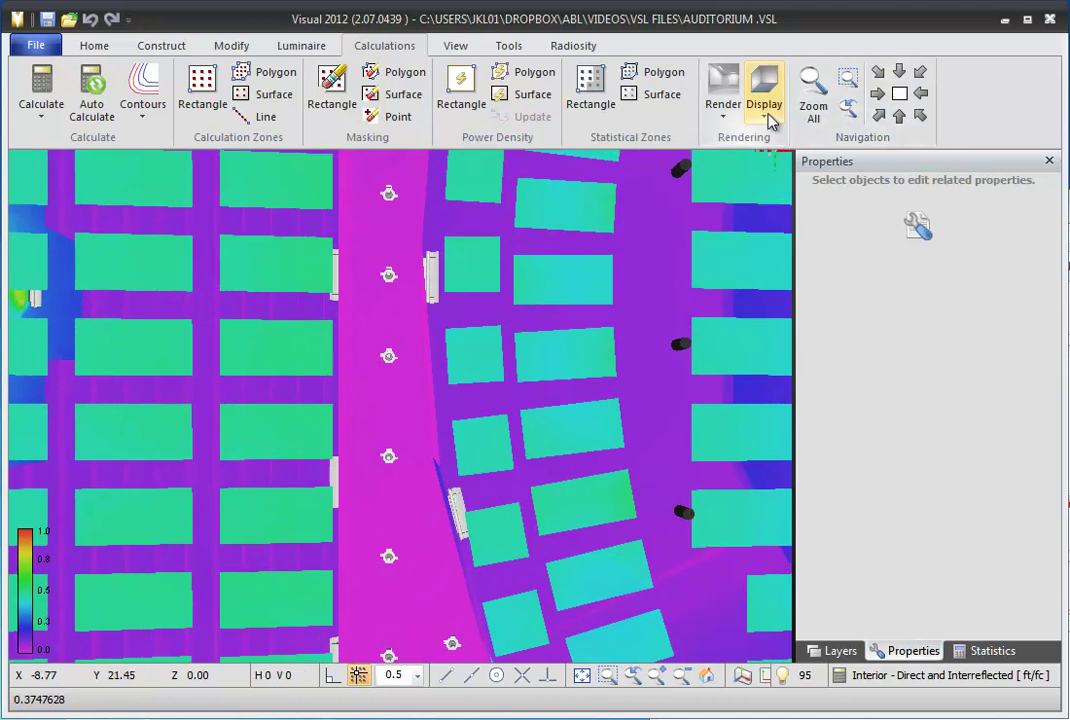
pyautogui.click(766, 108)
pyautogui.click(752, 242)
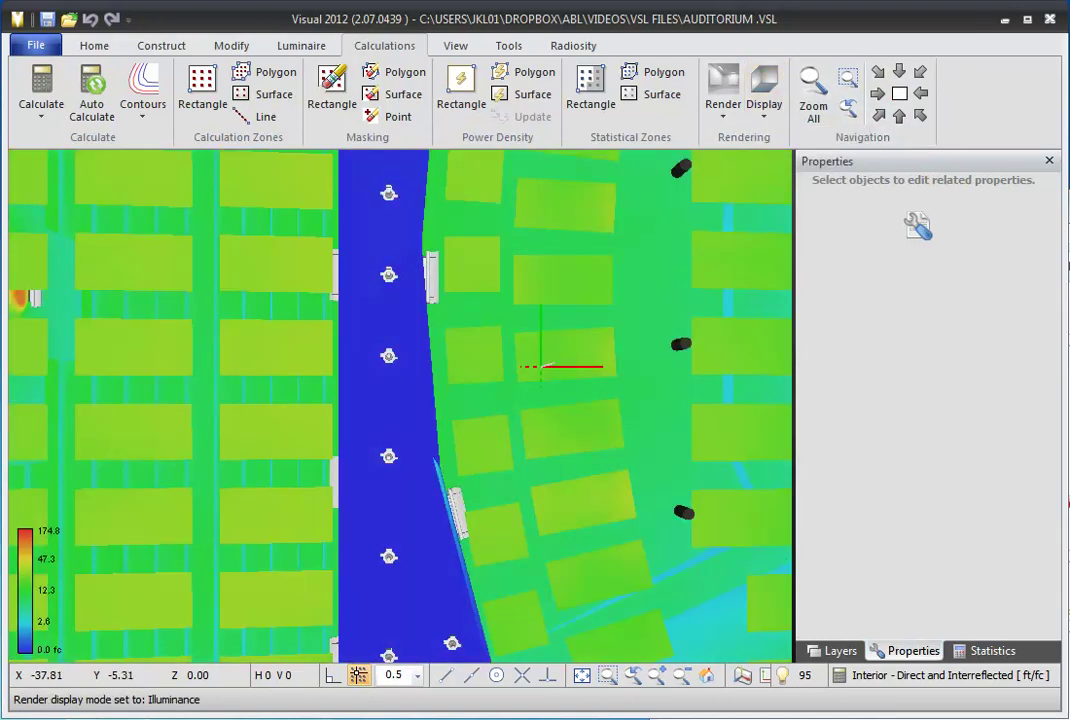
pyautogui.scroll(-4, 541, 367)
pyautogui.scroll(-6, 541, 367)
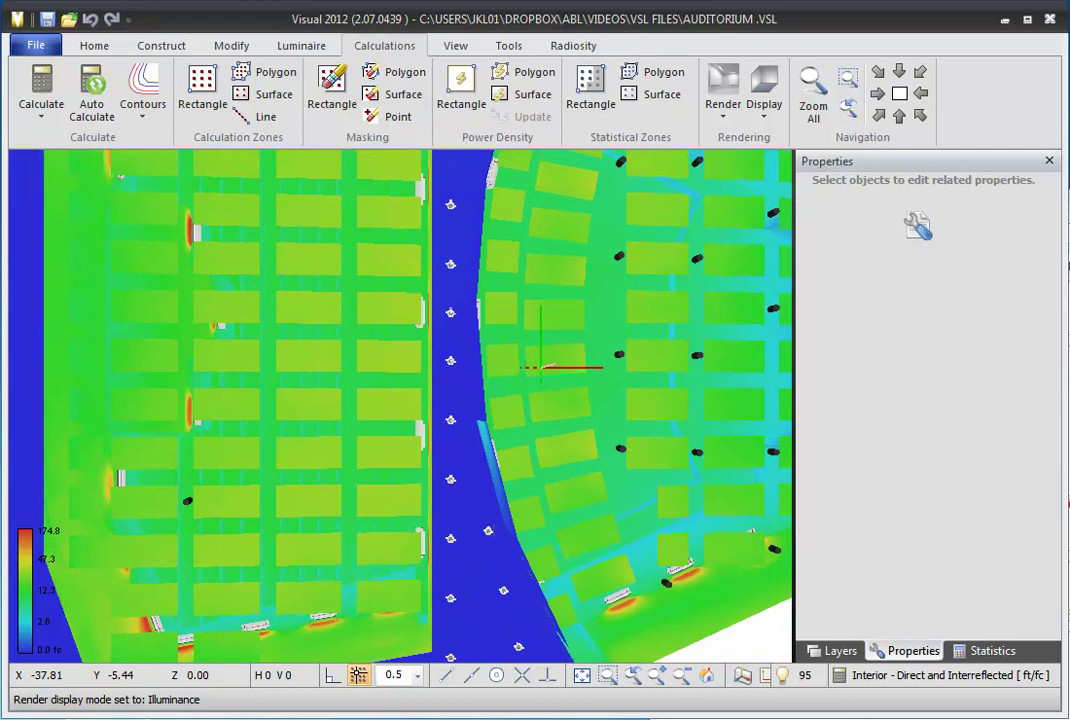
pyautogui.scroll(-2, 541, 367)
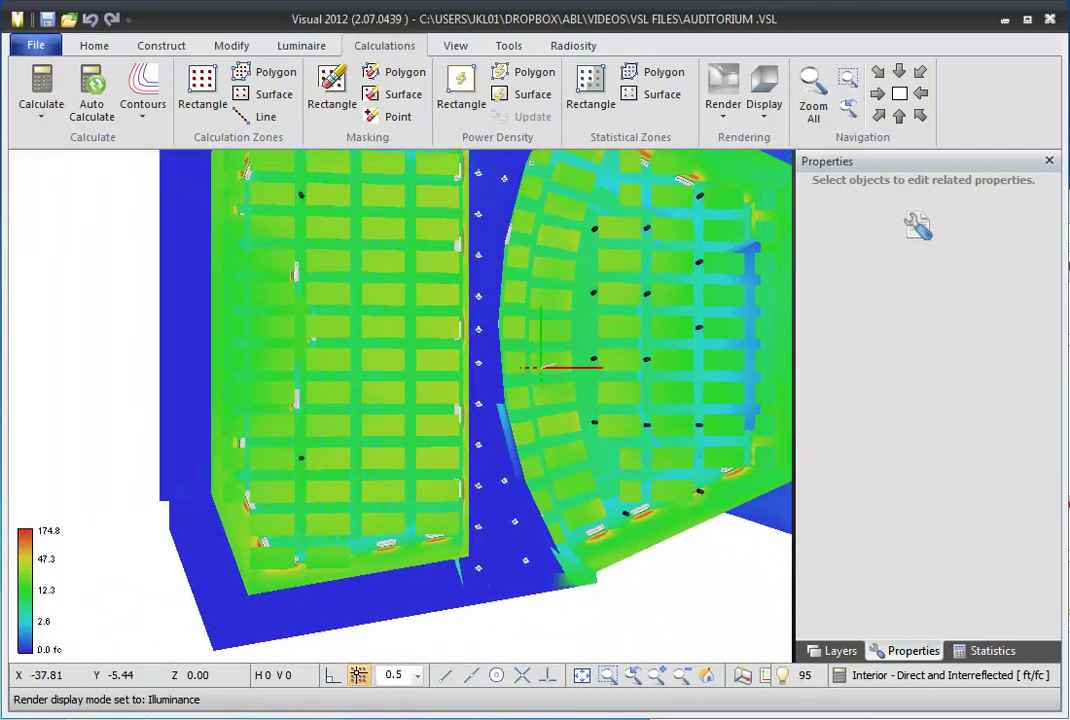
pyautogui.moveTo(551, 401); pyautogui.dragTo(501, 334, button='middle')
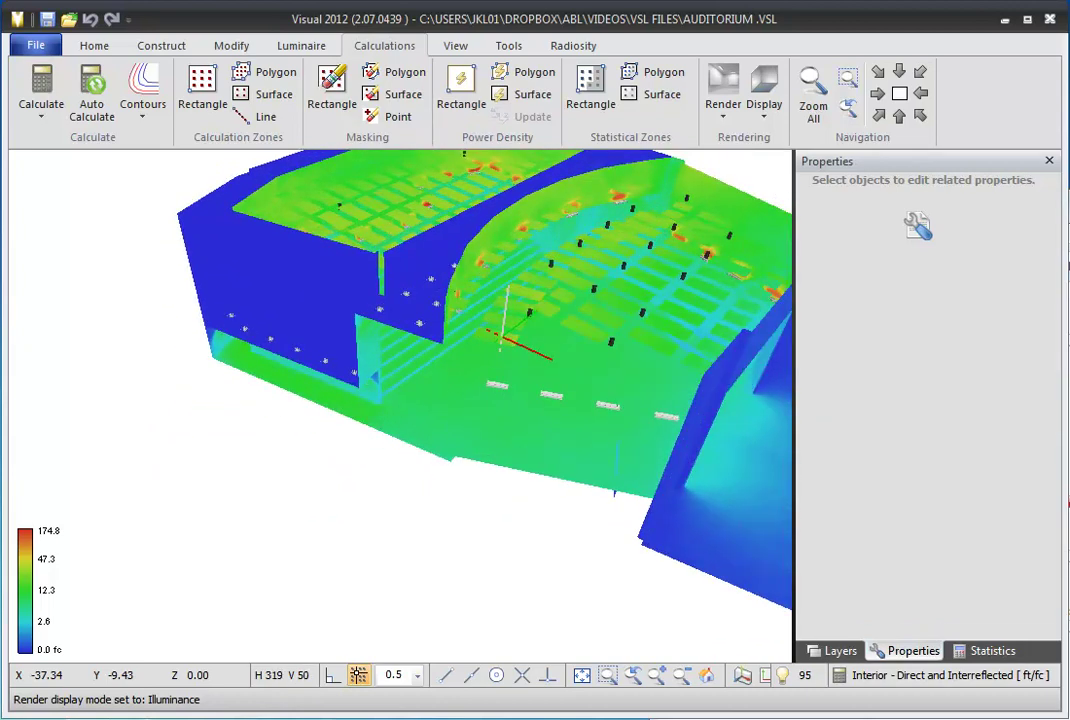
# Set the rendering display mode to Exitance and view the auditorium at an angle.
pyautogui.click(762, 110)
pyautogui.click(764, 246)
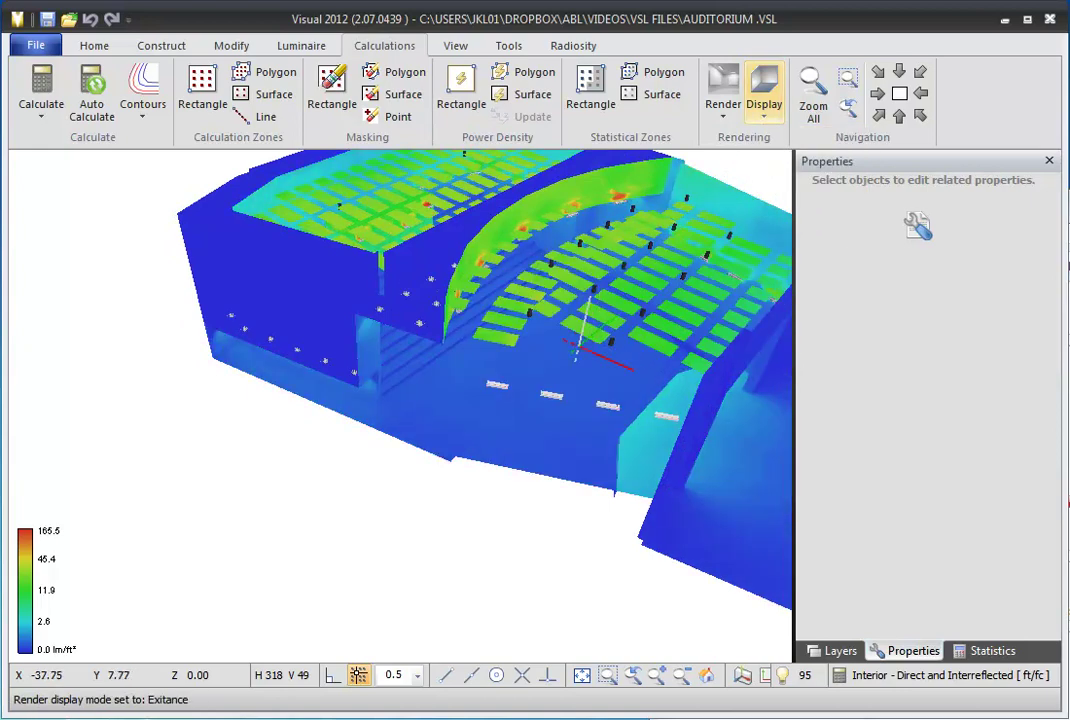
pyautogui.moveTo(532, 336); pyautogui.dragTo(468, 404, button='middle')
# Set the rendering display mode to Luminance and view the auditorium at an angle.
pyautogui.click(764, 110)
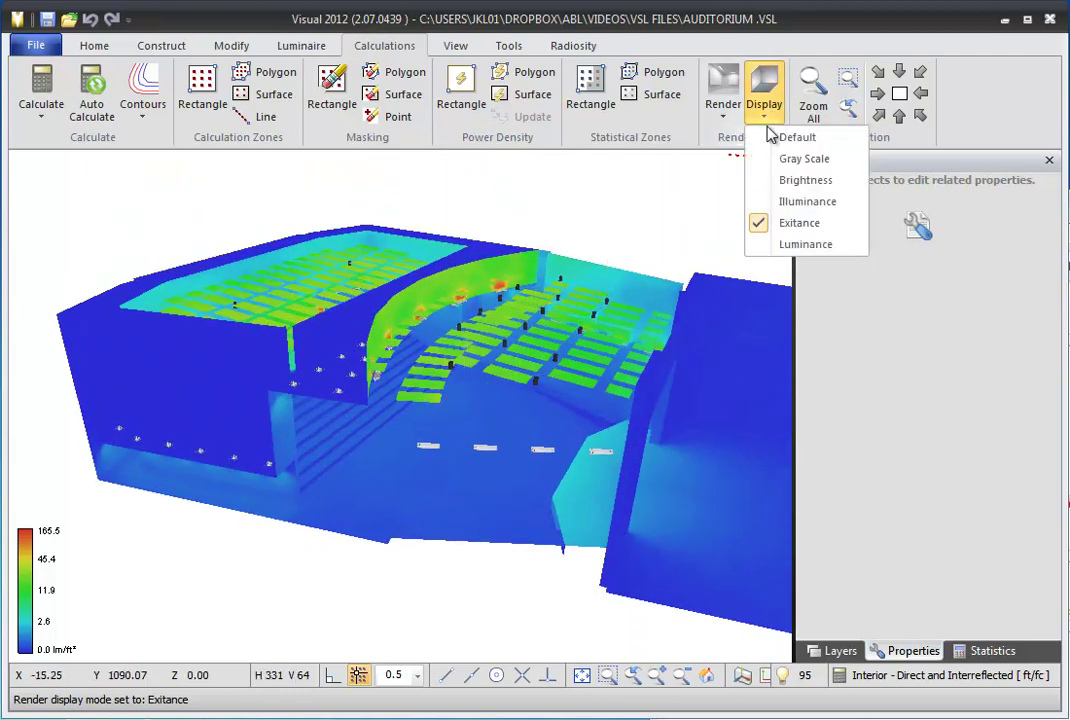
pyautogui.click(770, 244)
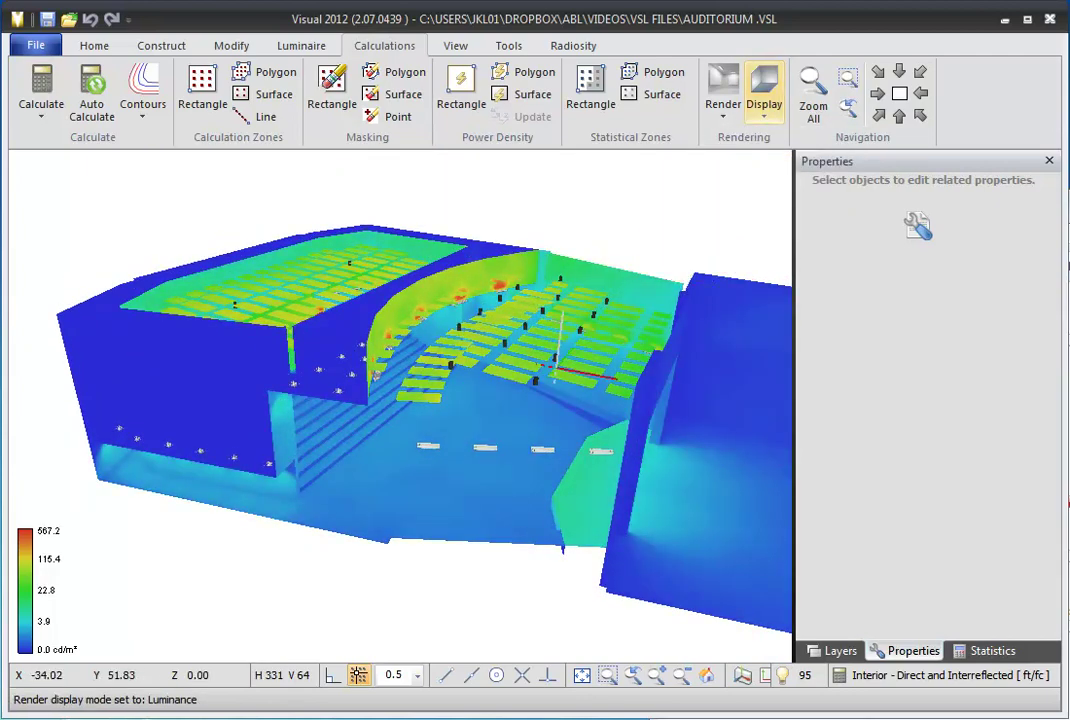
pyautogui.moveTo(526, 394); pyautogui.dragTo(561, 353, button='middle')
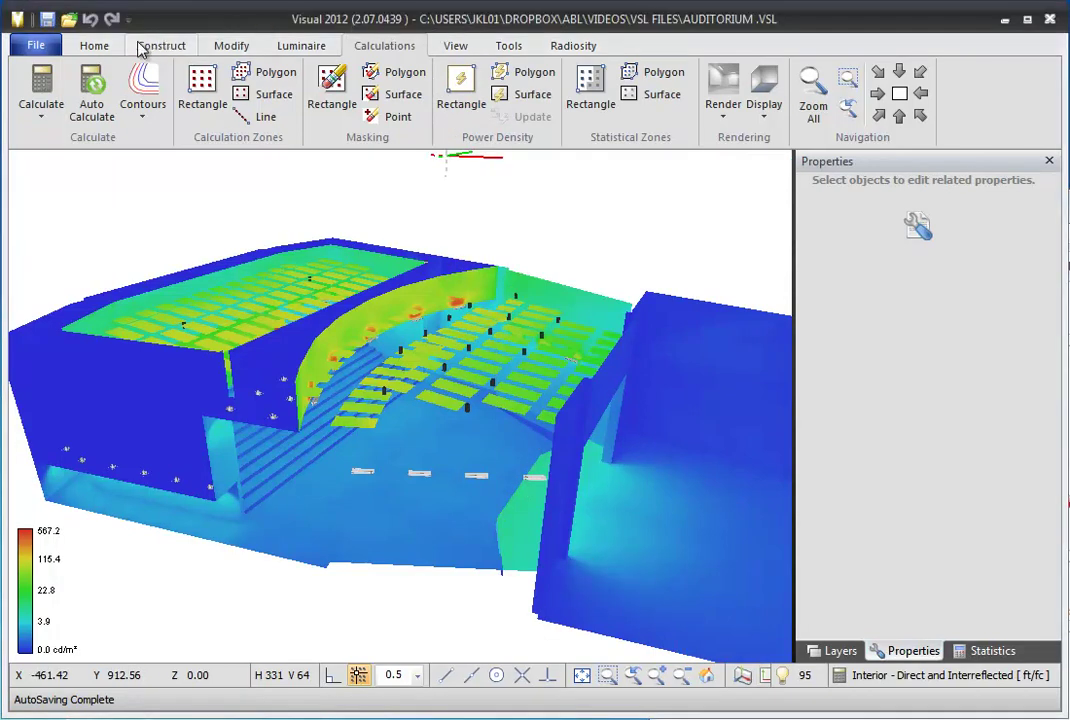
# Recall the saved views View #2, View #3 and View #4 one after another.
pyautogui.click(95, 45)
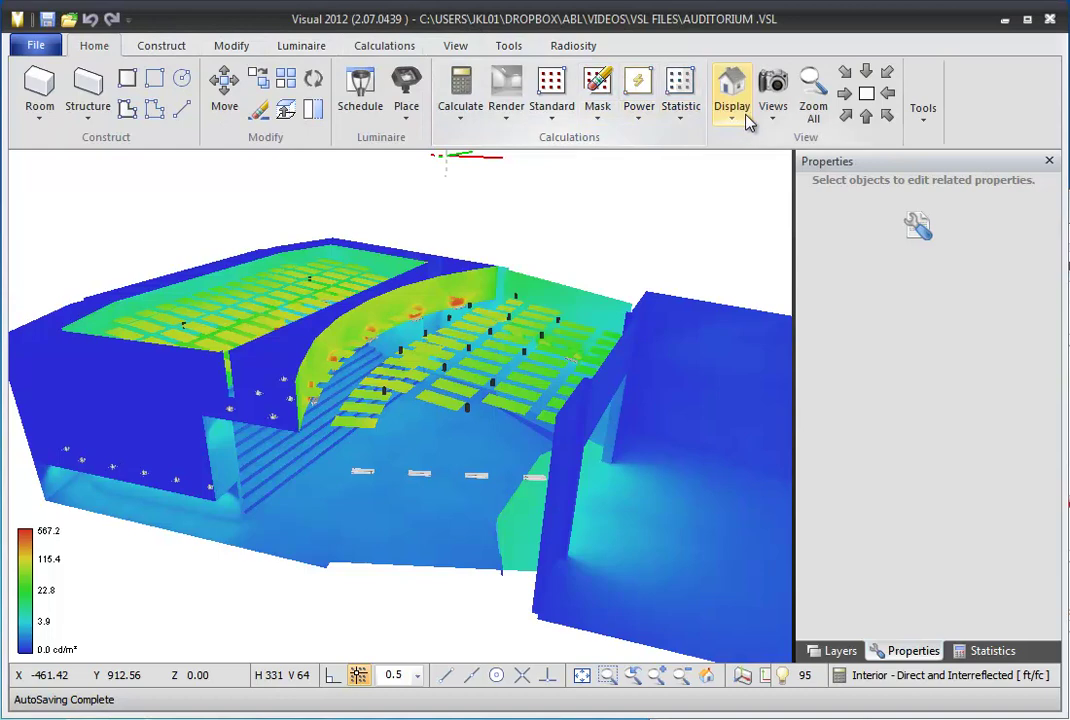
pyautogui.click(775, 112)
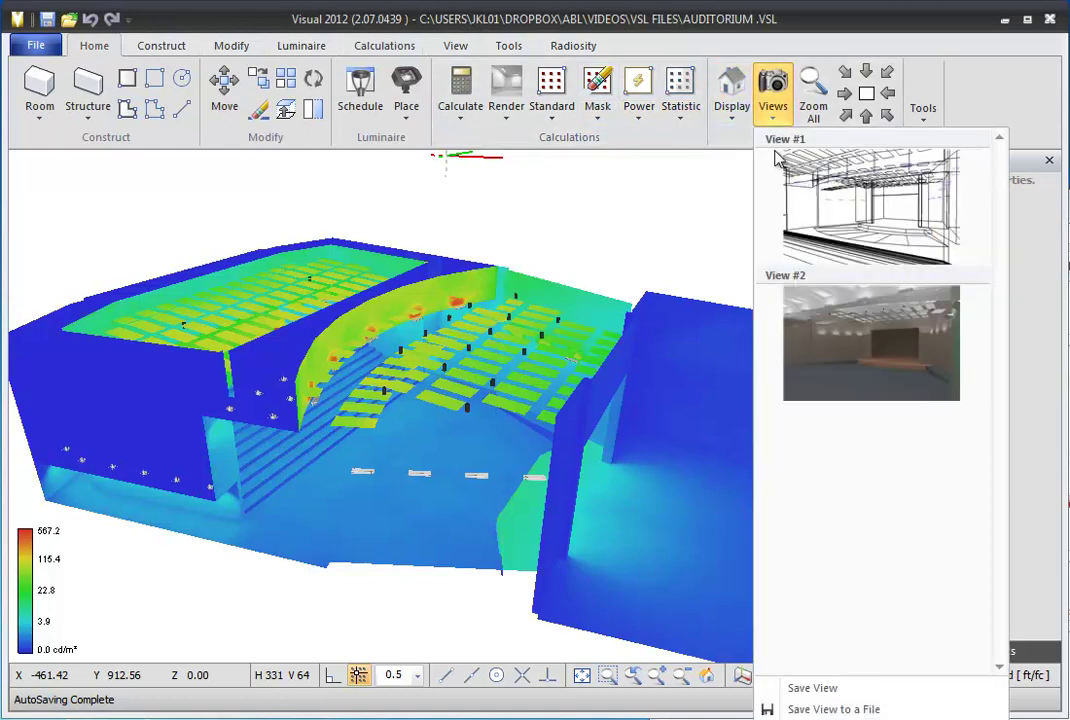
pyautogui.click(812, 318)
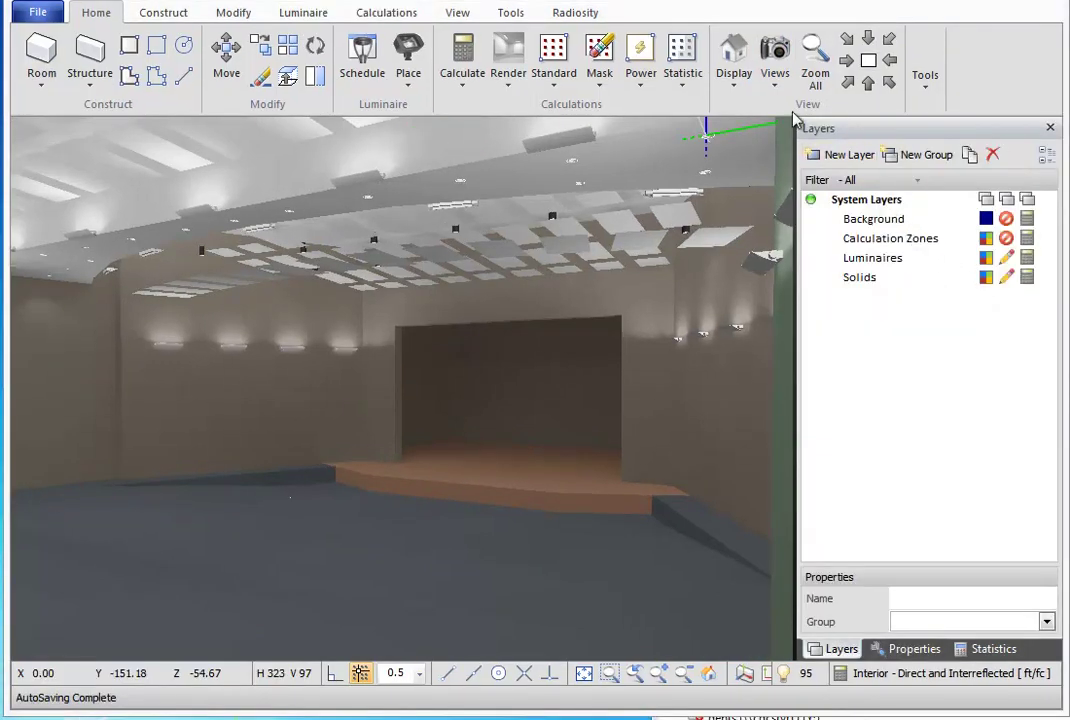
pyautogui.click(775, 60)
pyautogui.click(815, 415)
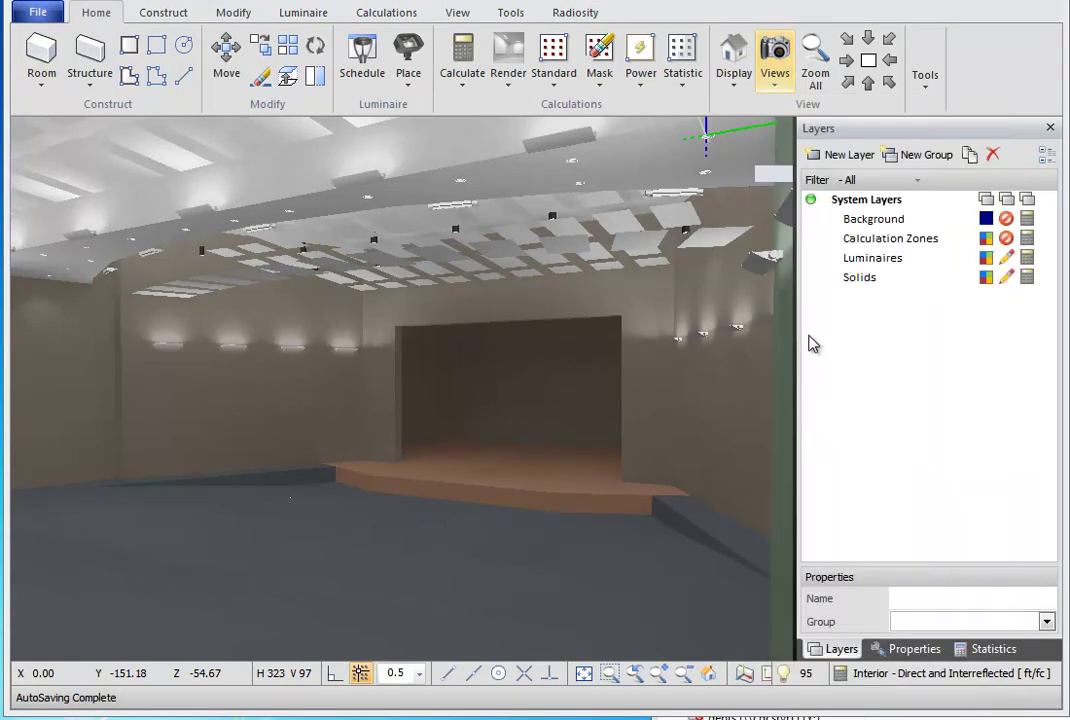
pyautogui.click(775, 60)
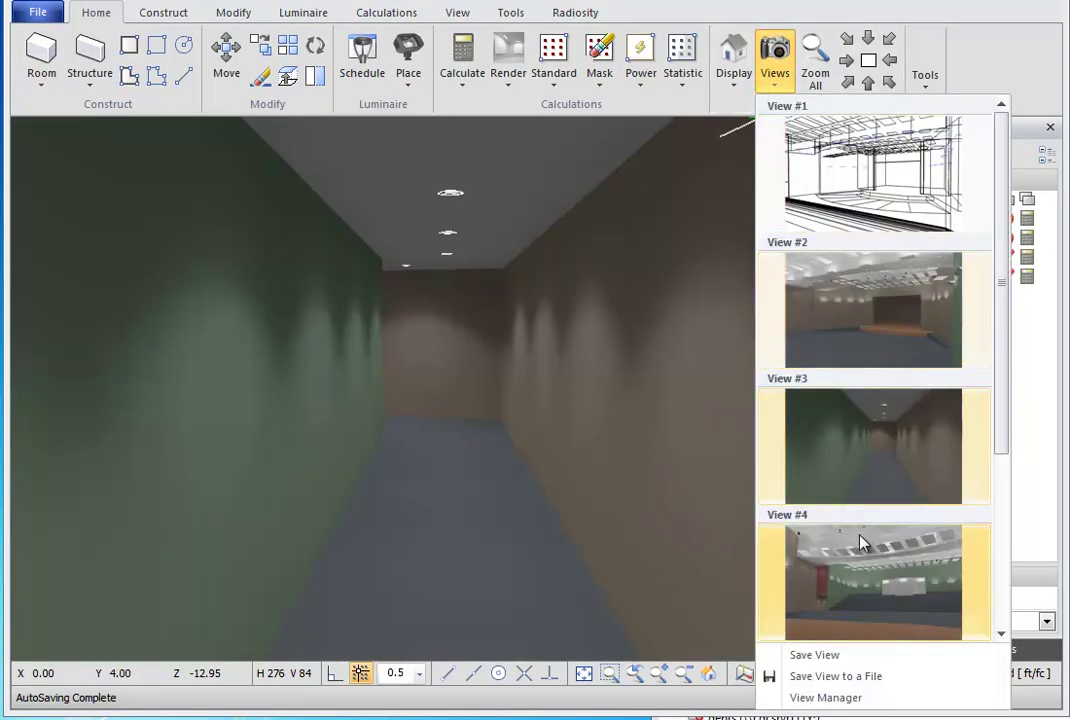
pyautogui.click(860, 565)
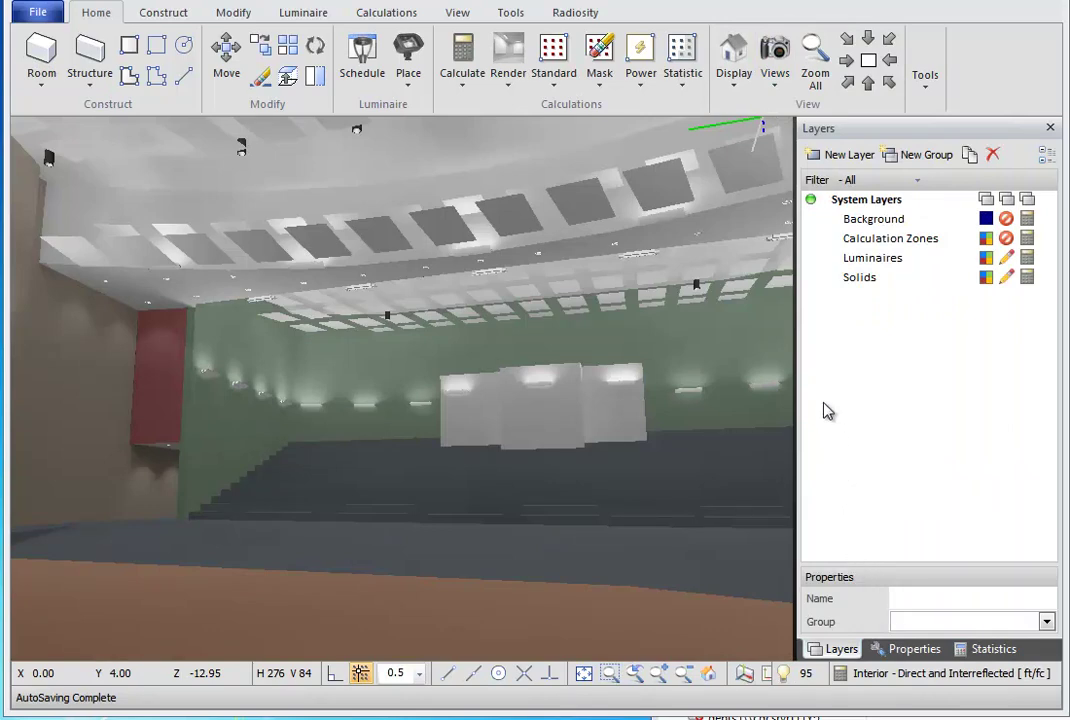
# Save the current view of the seating area, move the camera away and recall the saved view.
pyautogui.click(776, 70)
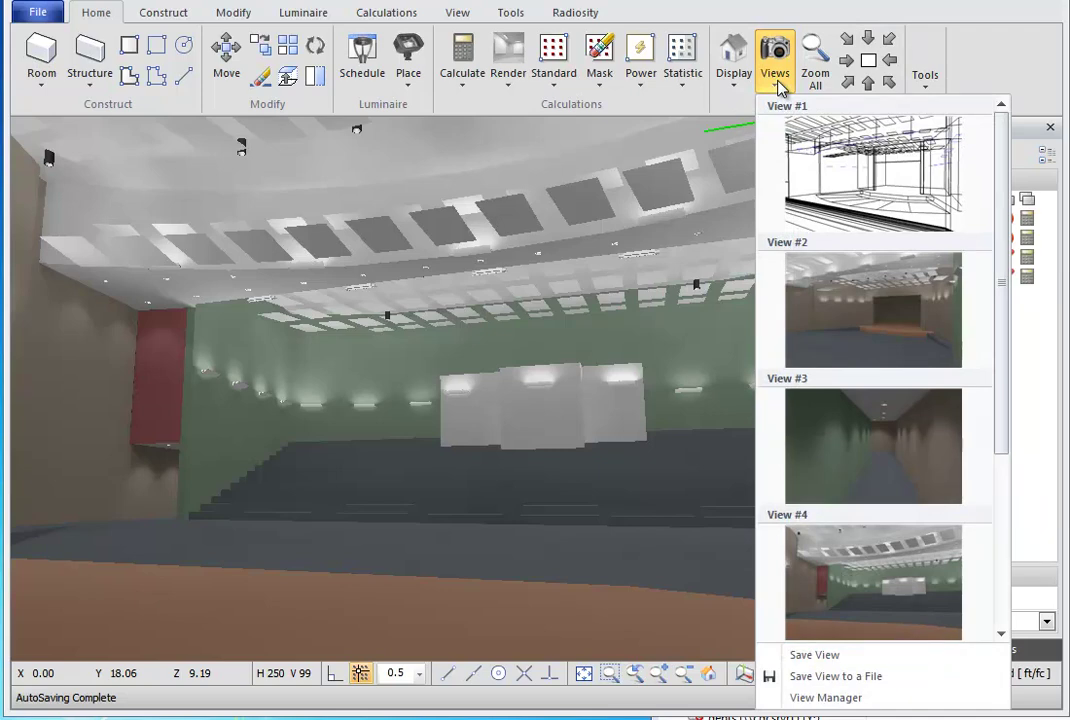
pyautogui.click(815, 654)
pyautogui.scroll(3, 641, 466)
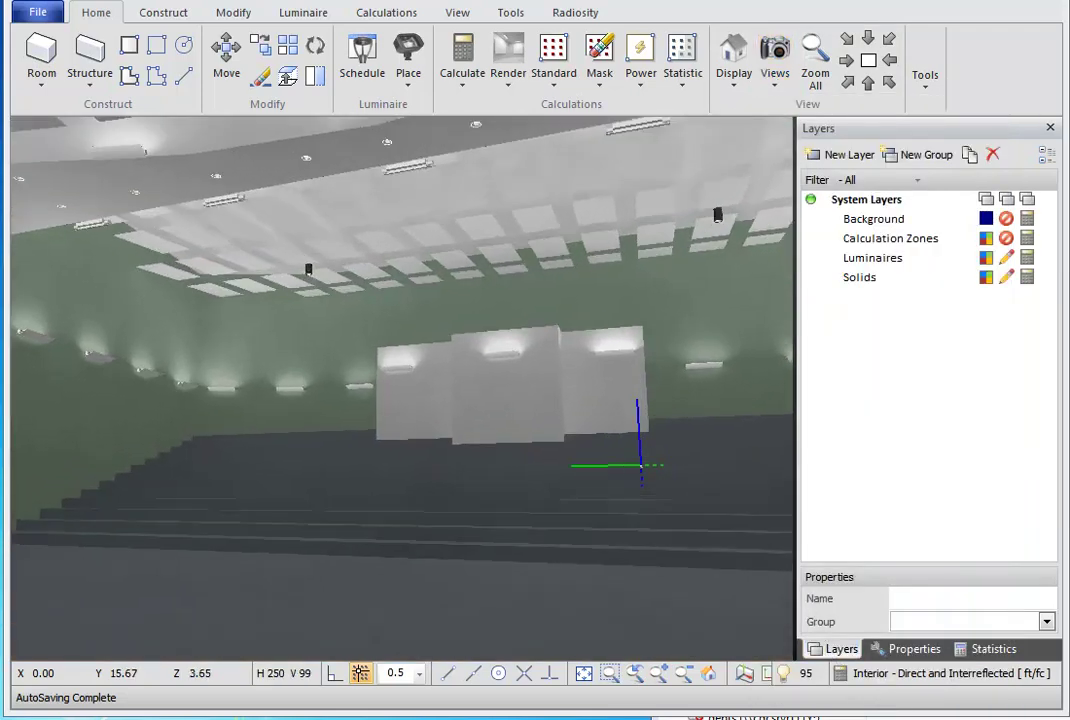
pyautogui.moveTo(641, 465); pyautogui.dragTo(712, 481, button='middle')
pyautogui.click(775, 60)
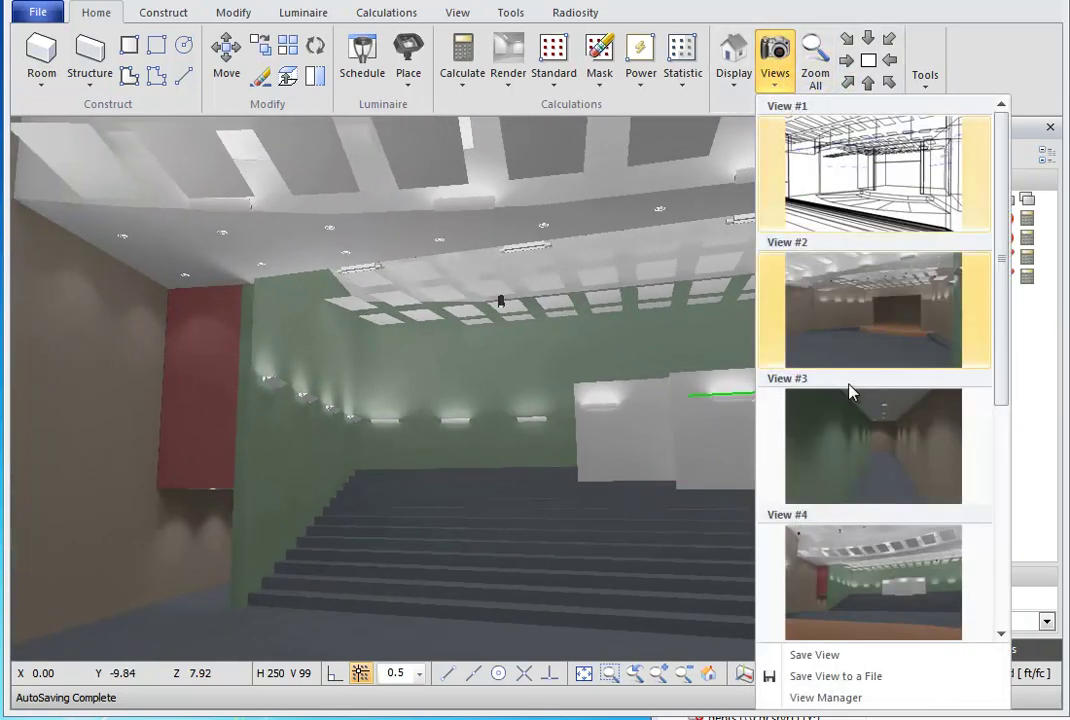
pyautogui.scroll(-3, 850, 400)
pyautogui.click(853, 440)
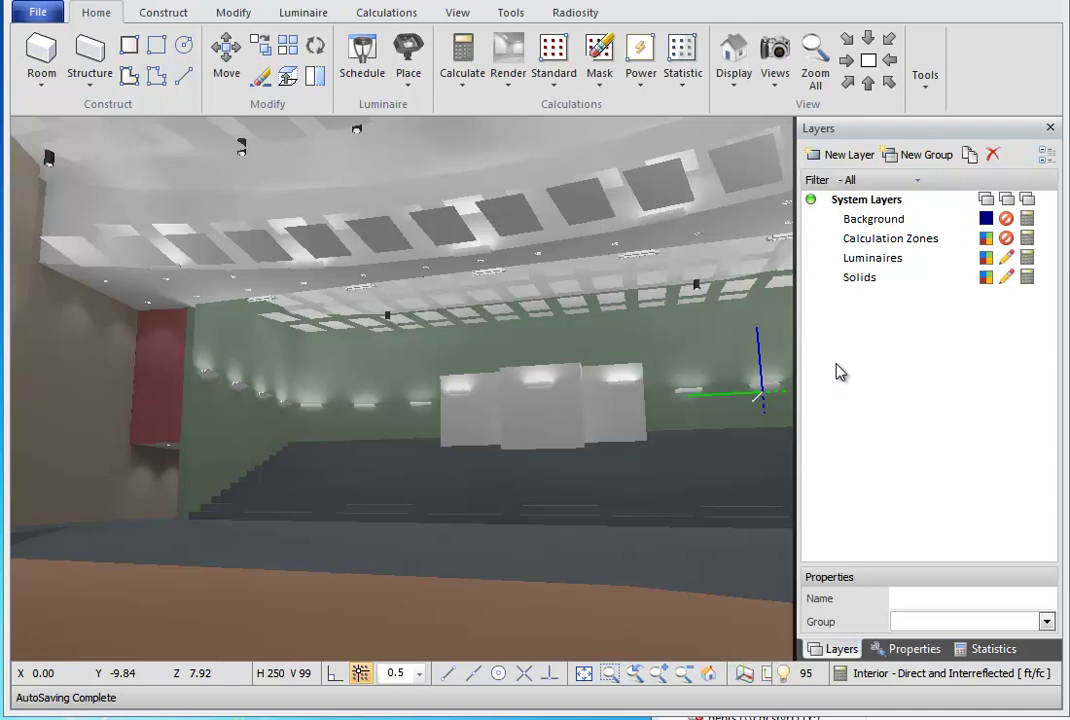
# Delete View #5 from the saved views in the View Manager and close the manager.
pyautogui.click(786, 86)
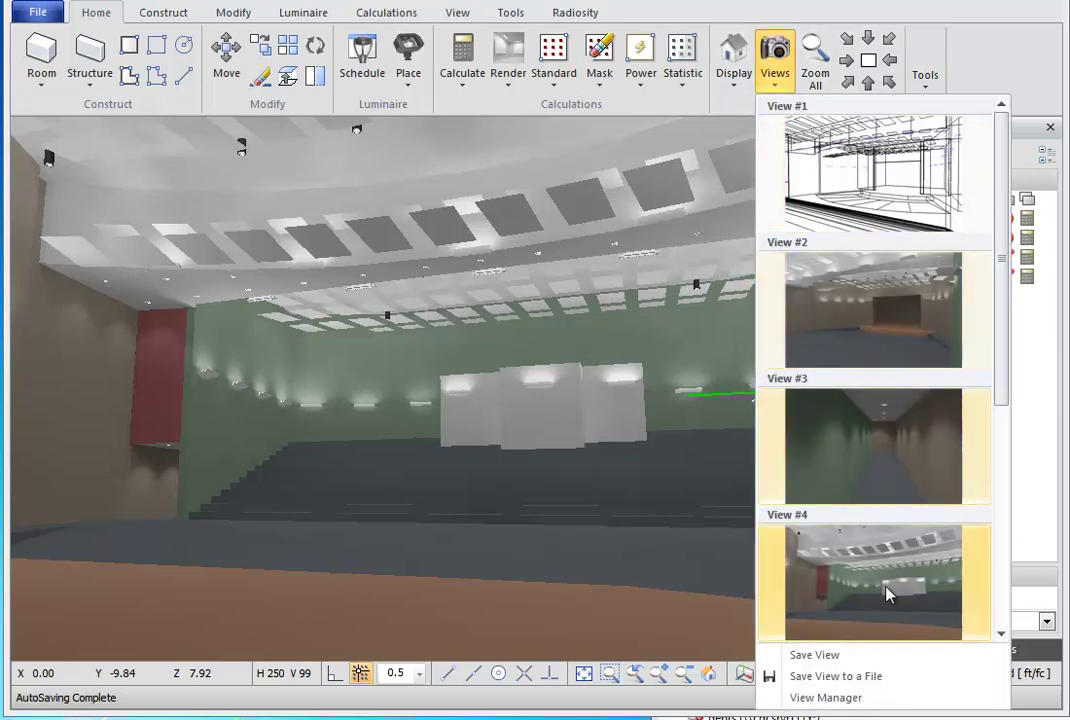
pyautogui.click(874, 698)
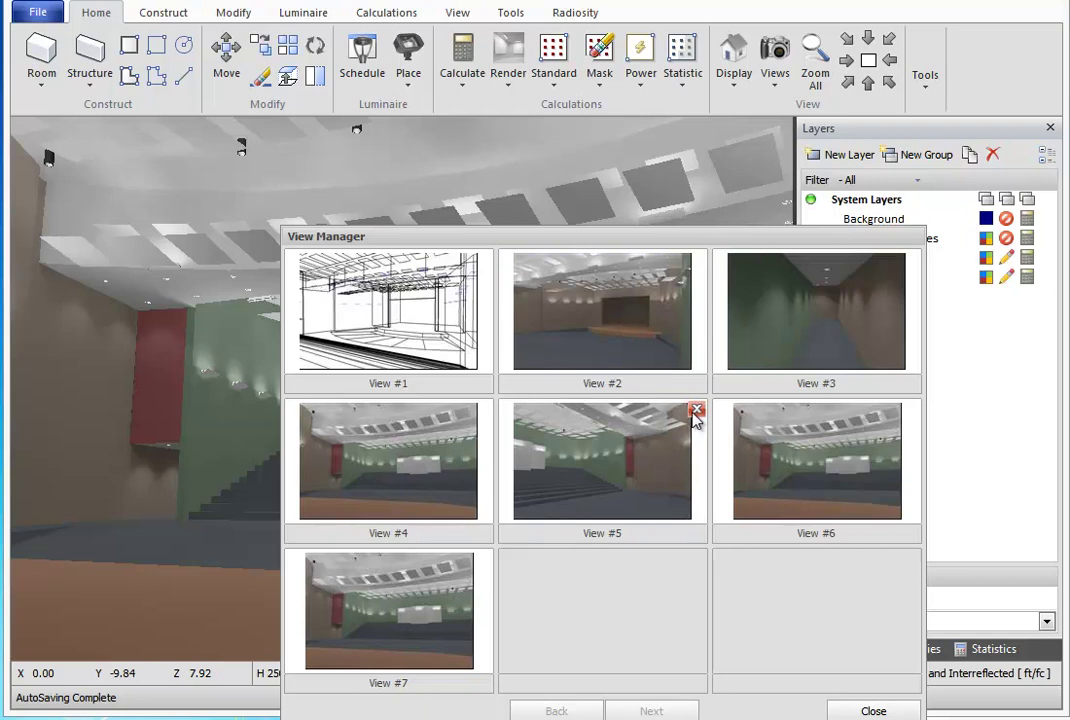
pyautogui.click(695, 411)
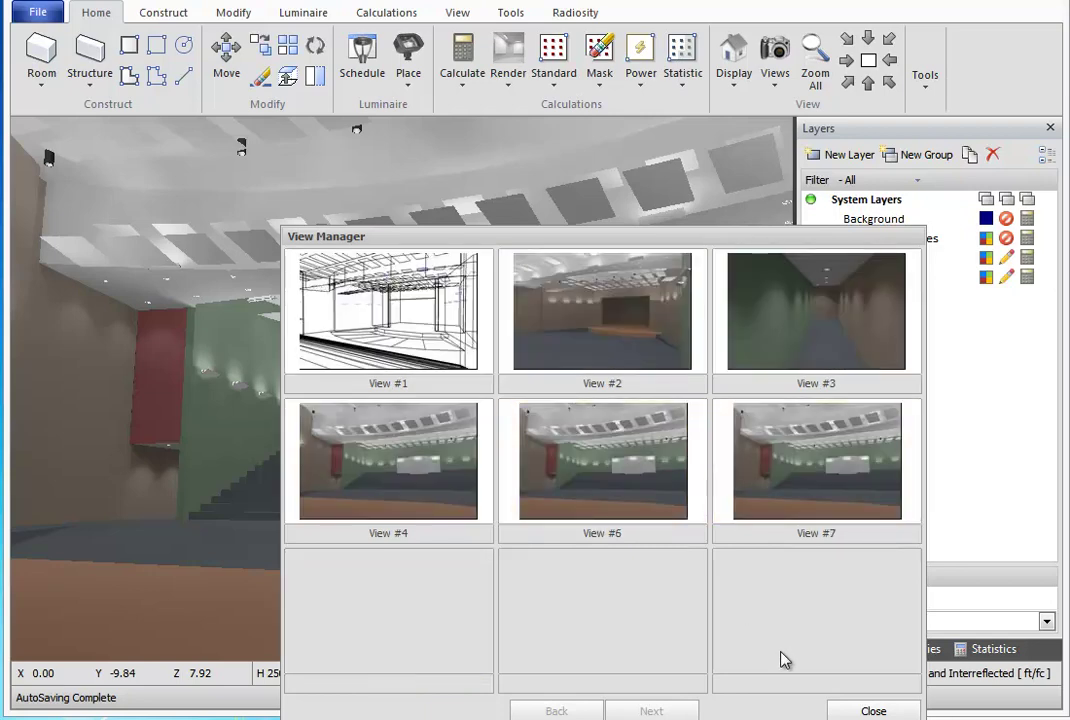
pyautogui.click(846, 710)
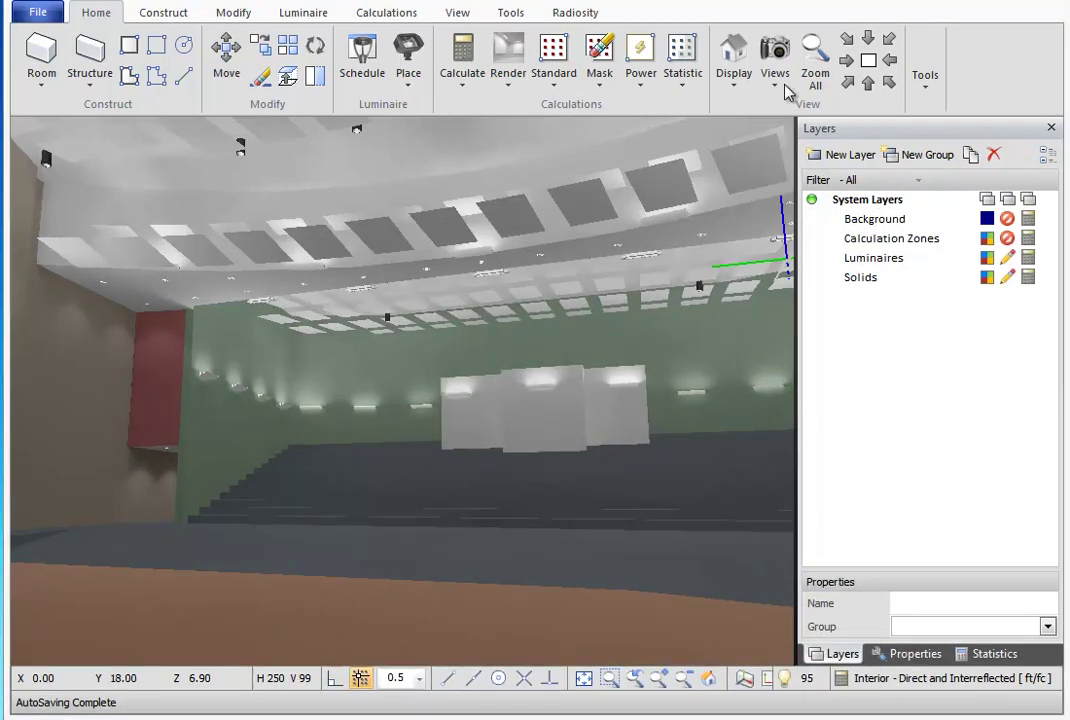
# Save the current view to the Desktop as a JPEG file named myview and view the image in Windows Photo Viewer.
pyautogui.click(775, 62)
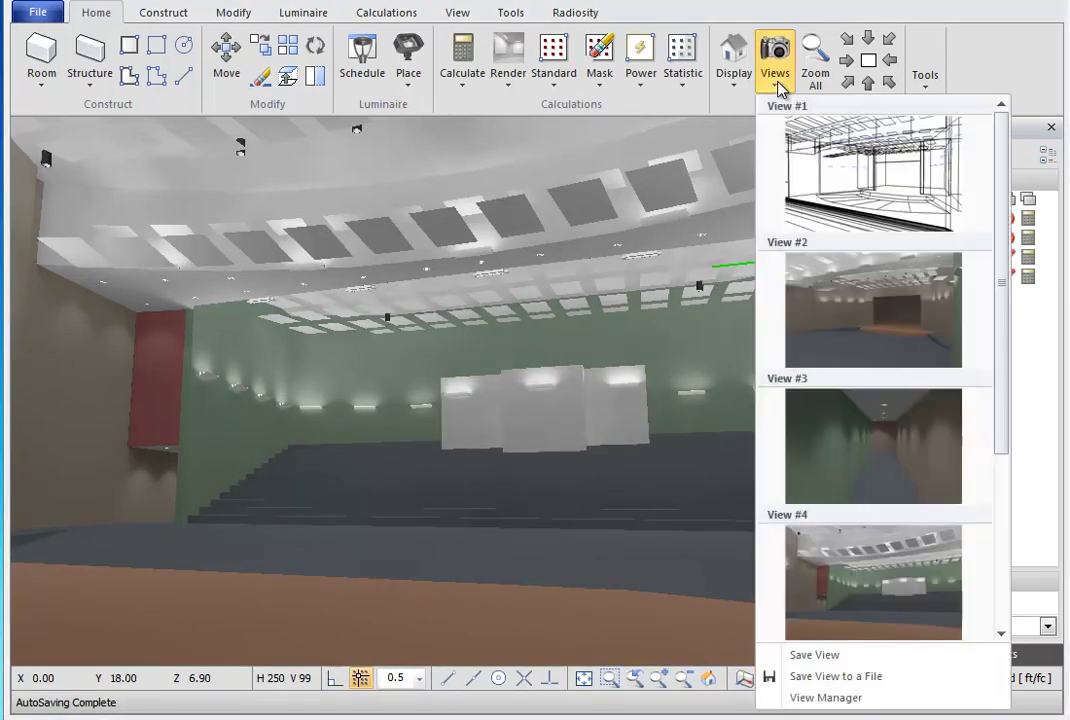
pyautogui.click(835, 677)
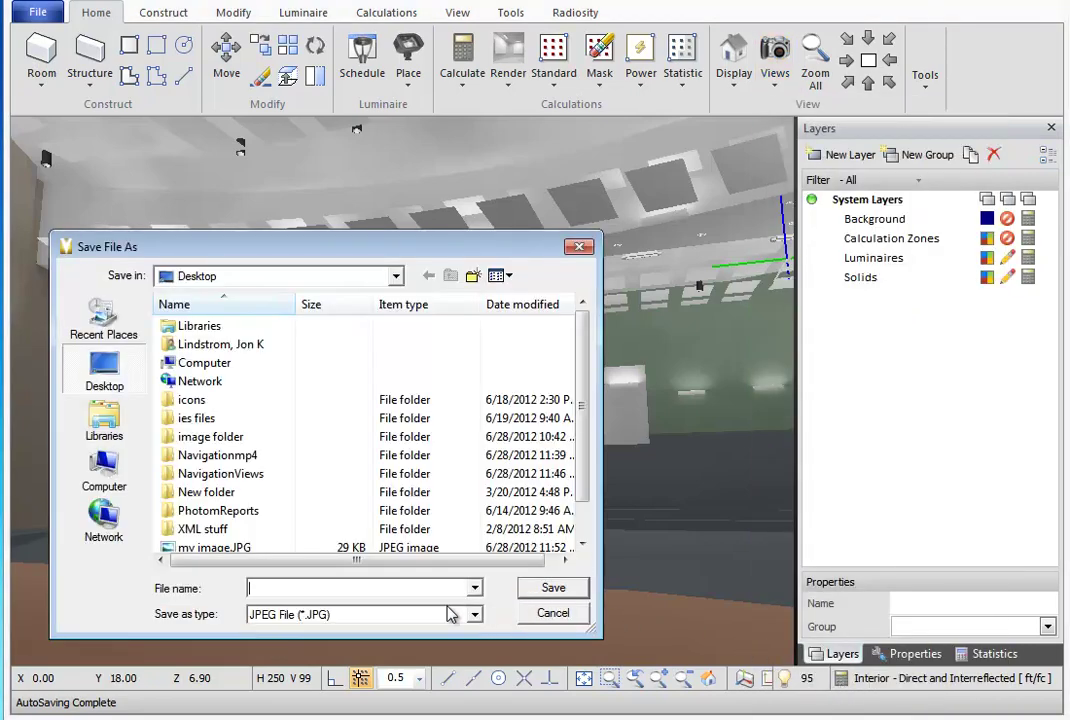
pyautogui.write('myview')
pyautogui.press('Return')
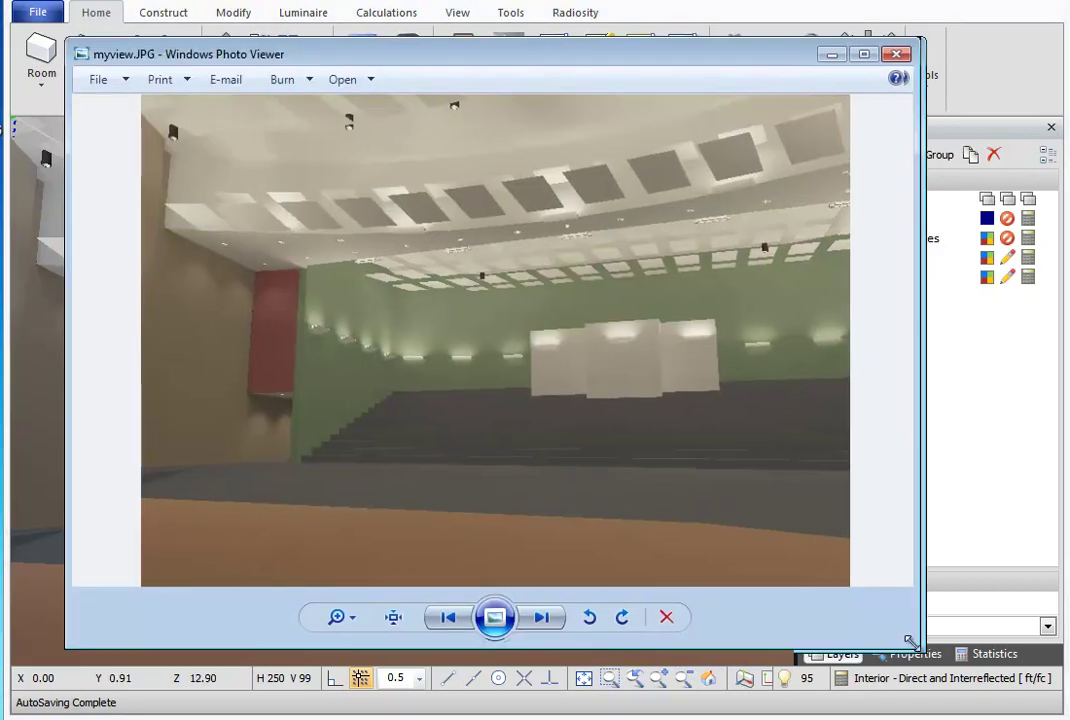
pyautogui.moveTo(910, 640); pyautogui.dragTo(900, 640)
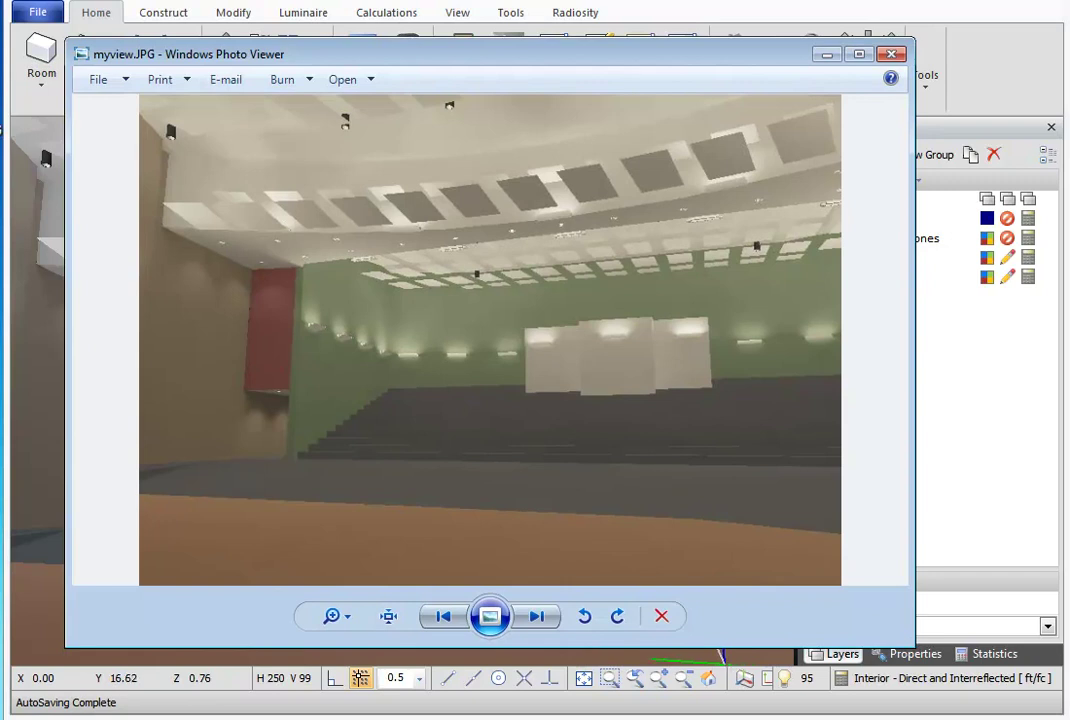